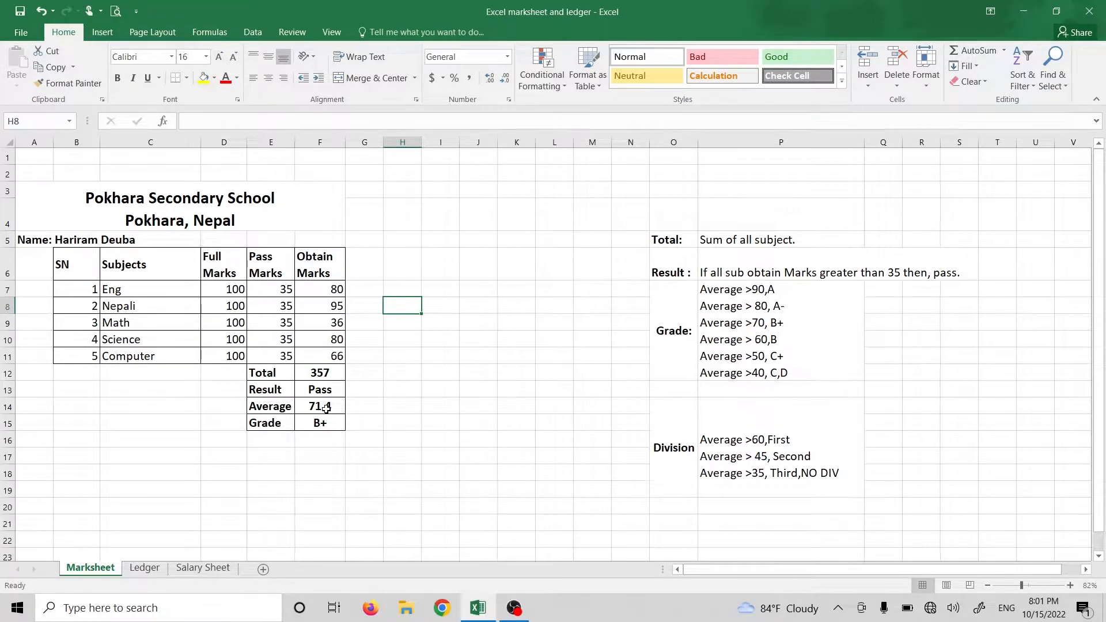
Examine the formulas behind the Total, Result, Average and Grade cells and the grading criteria for the averages.
click(479, 389)
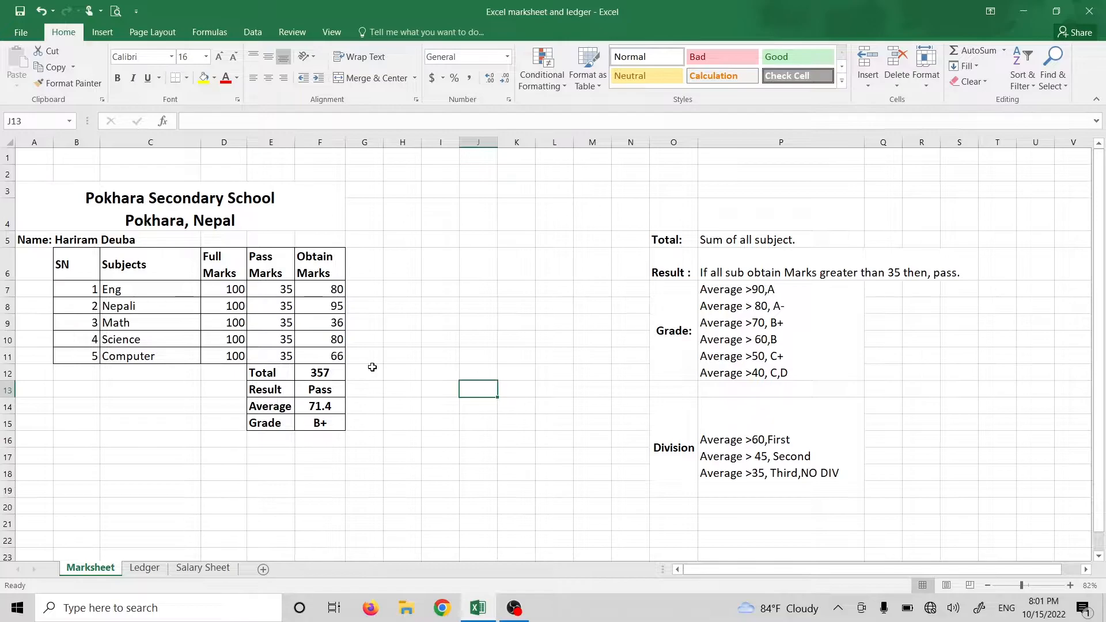
click(333, 340)
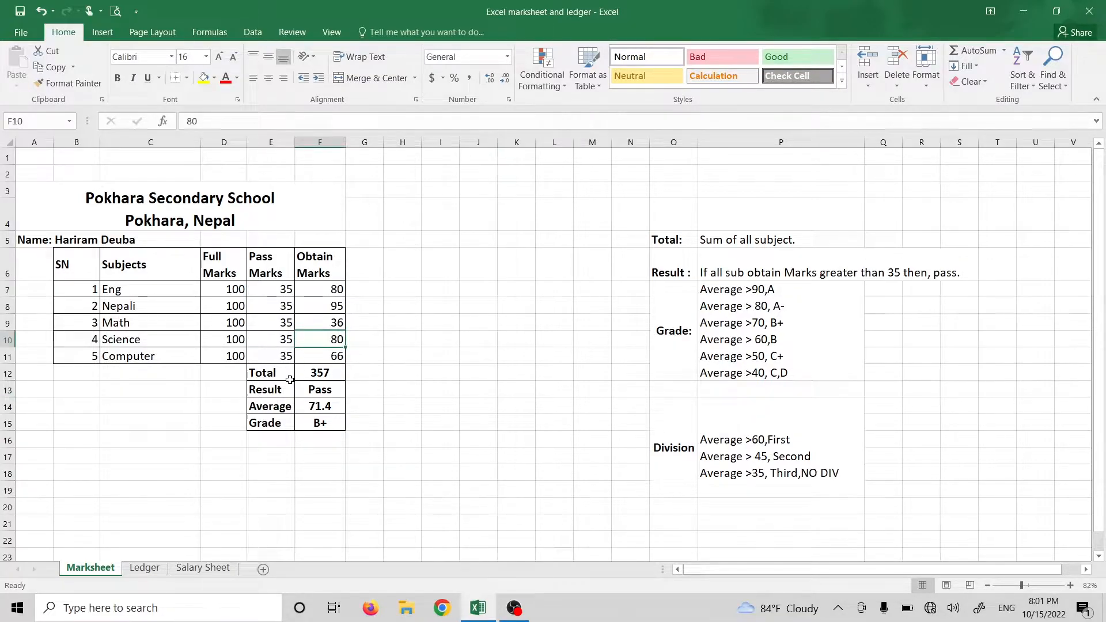
click(325, 377)
click(320, 394)
click(314, 406)
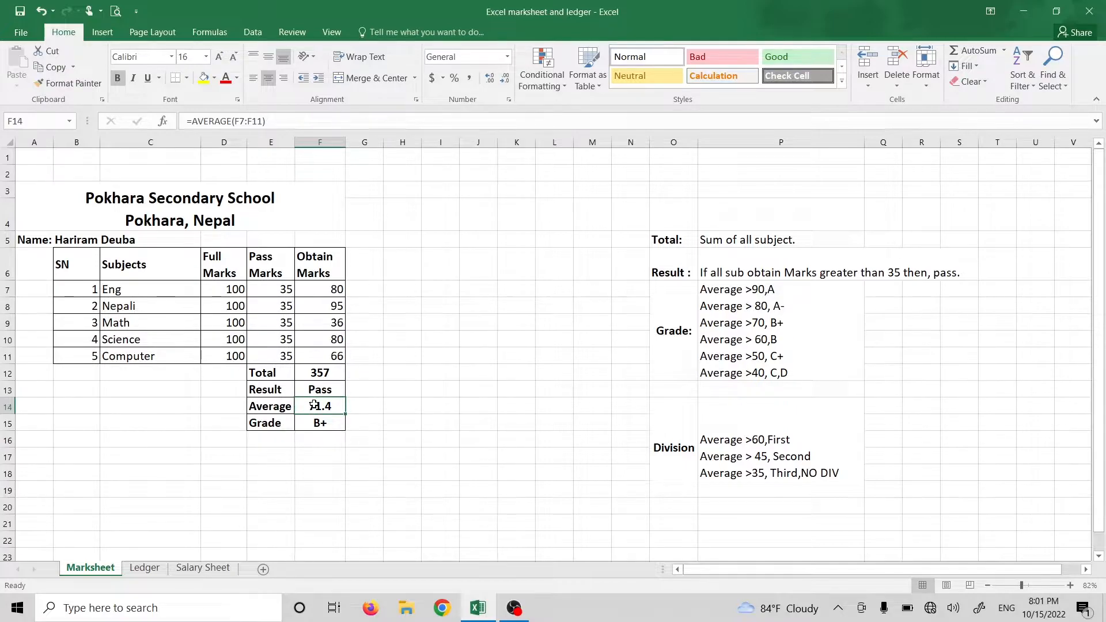
click(312, 424)
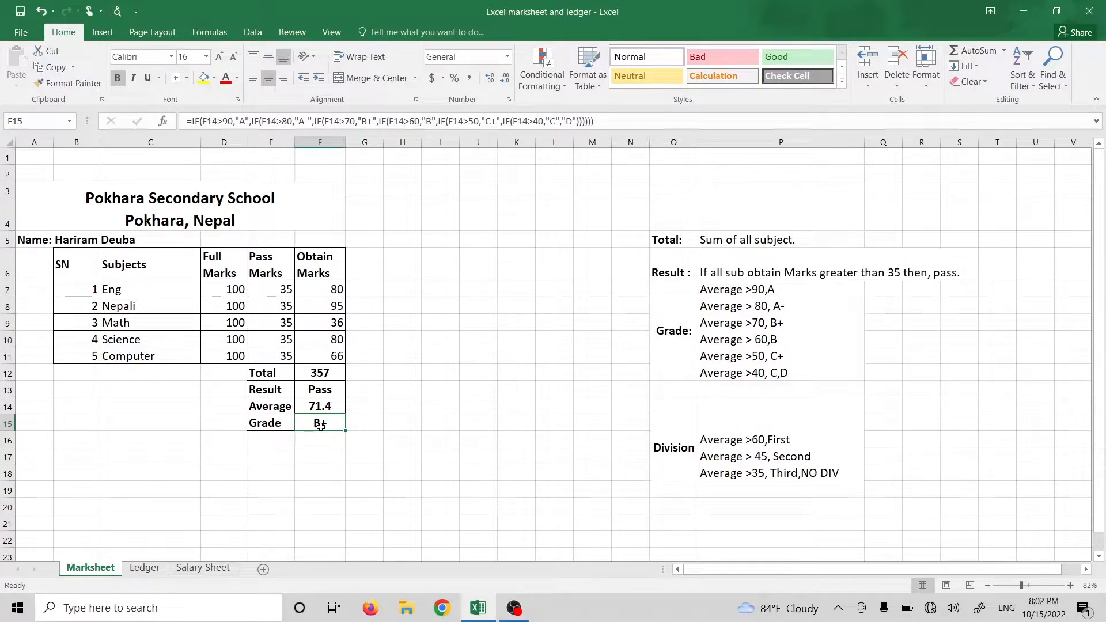
click(744, 308)
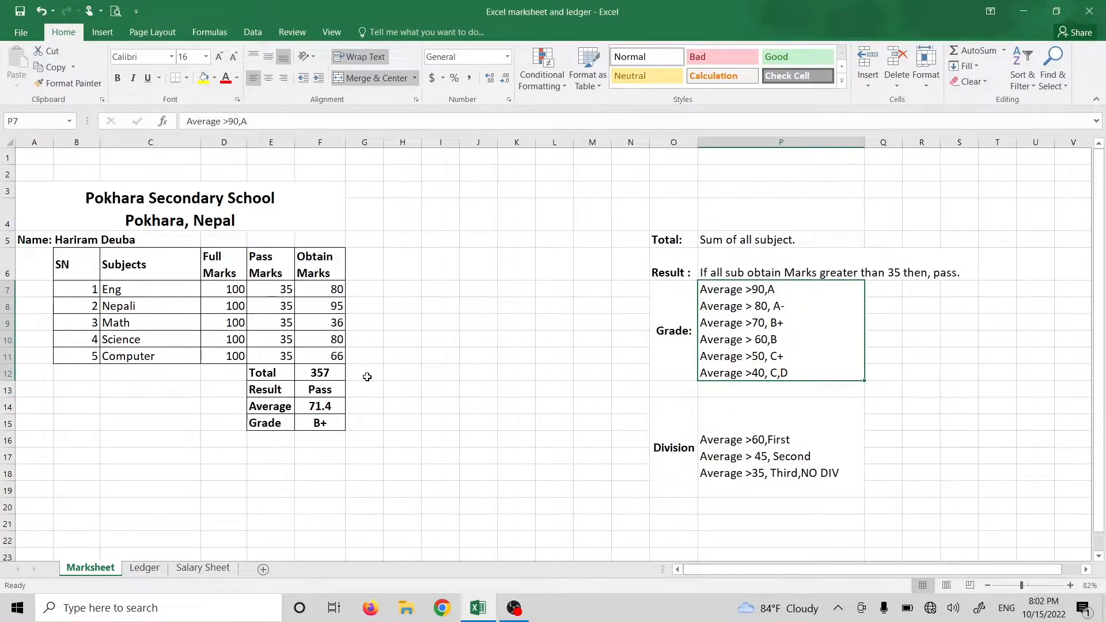
click(310, 423)
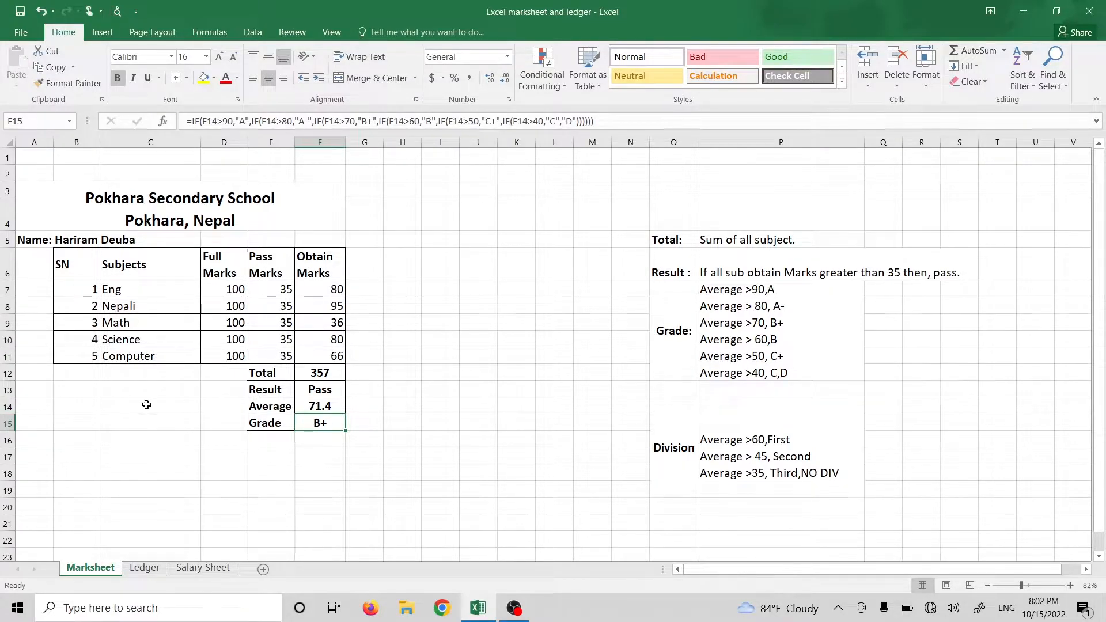
Delete the Average row from the marksheet and clear the formula in the Grade result cell.
click(8, 406)
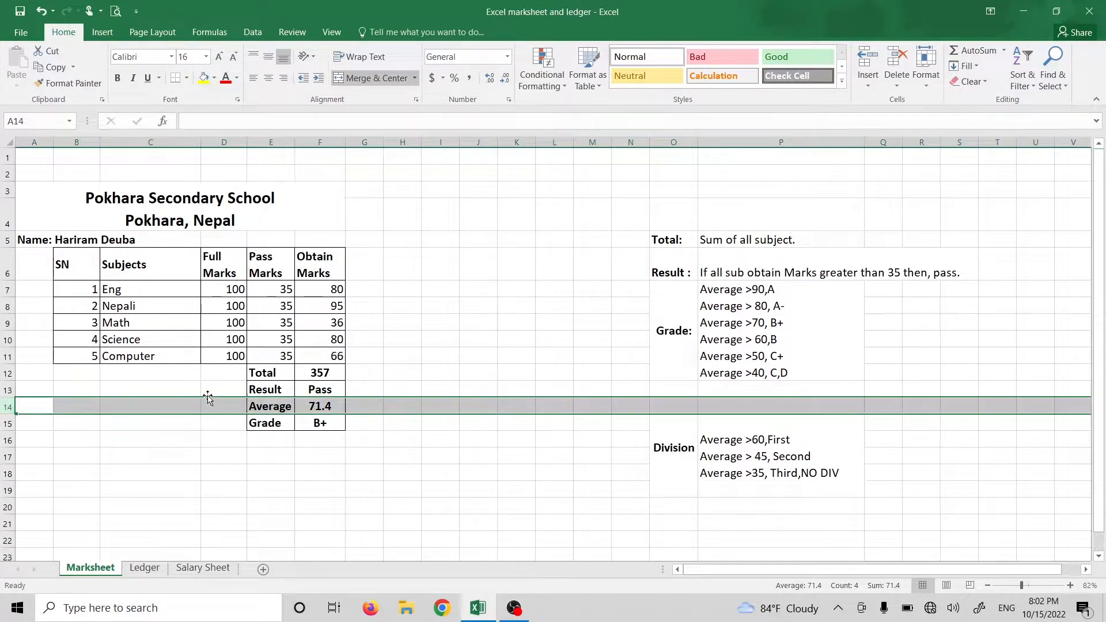
right_click(9, 408)
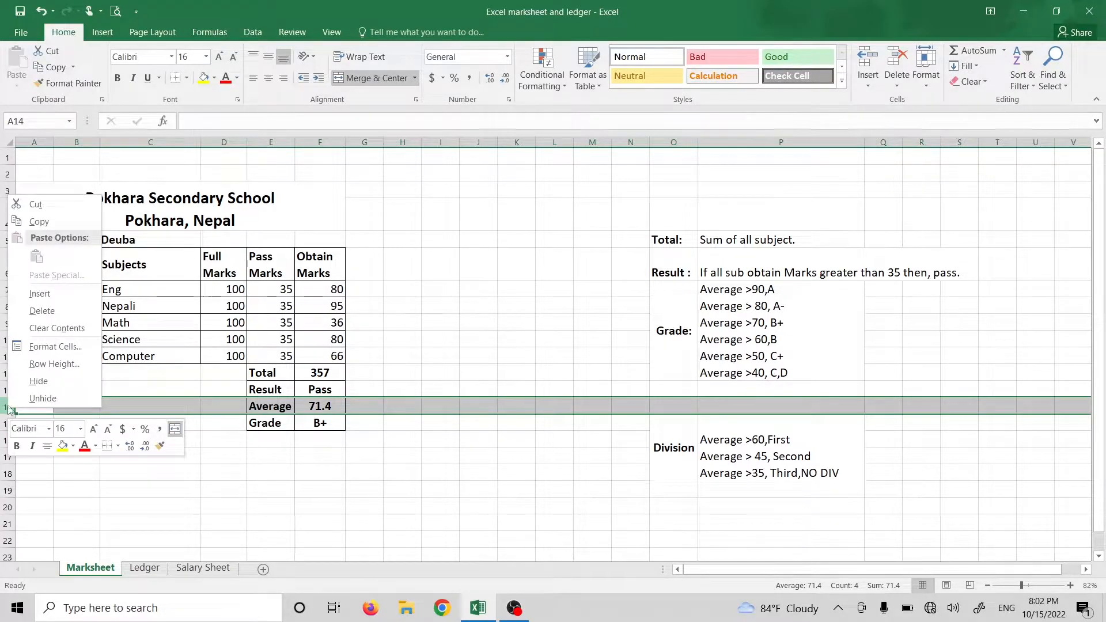
click(55, 311)
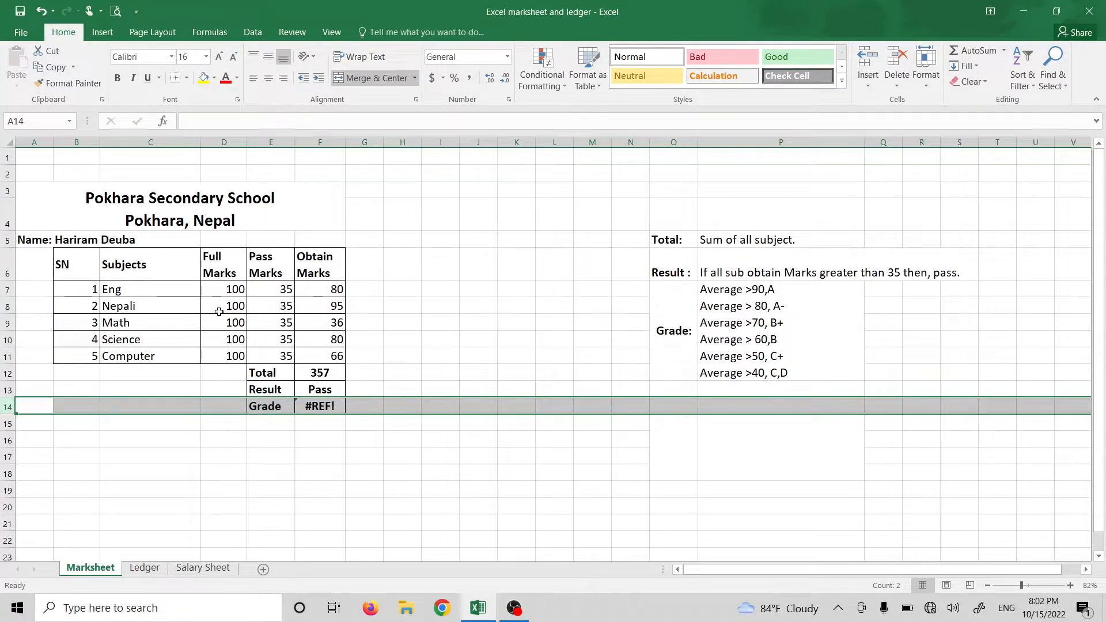
click(310, 403)
key(Delete)
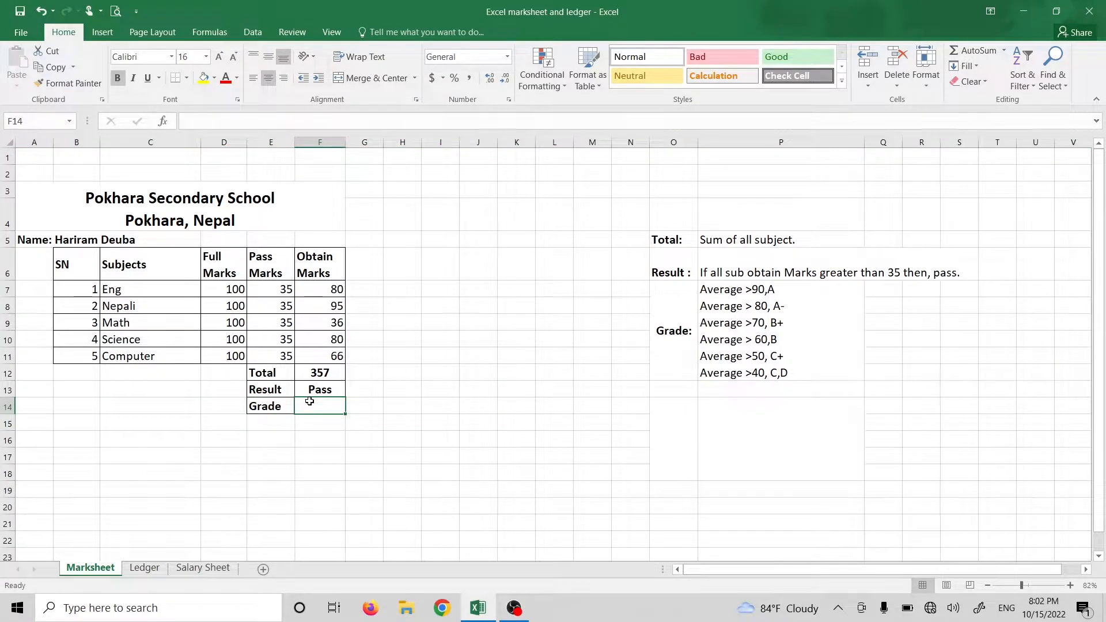
click(414, 403)
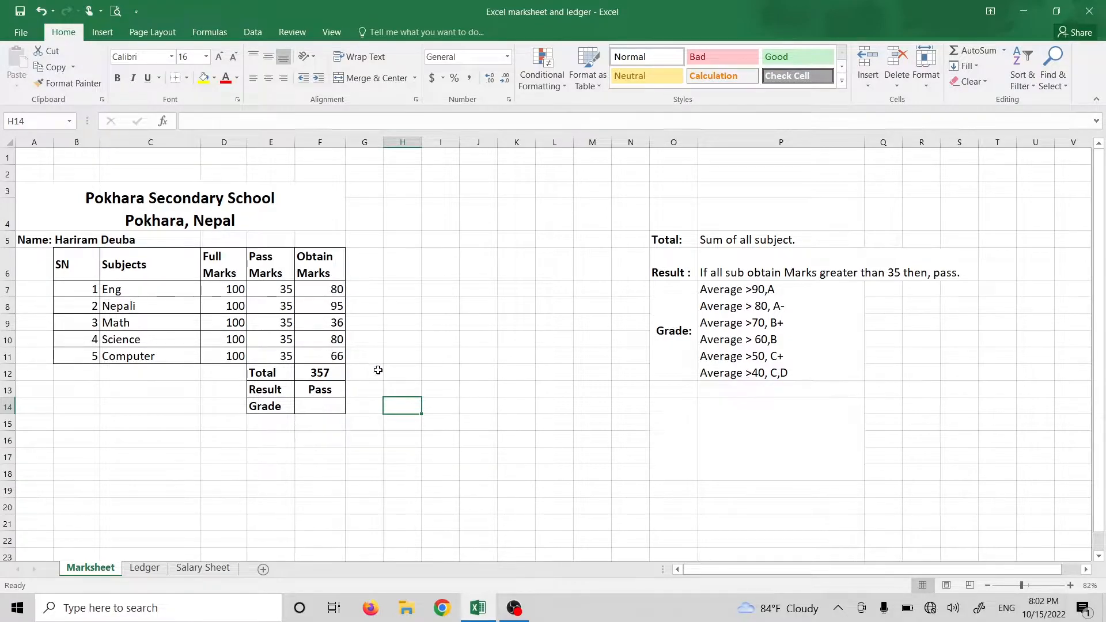
Begin an IF formula in Grade cell F14 whose test uses the average of the obtained marks F7:F11.
click(319, 411)
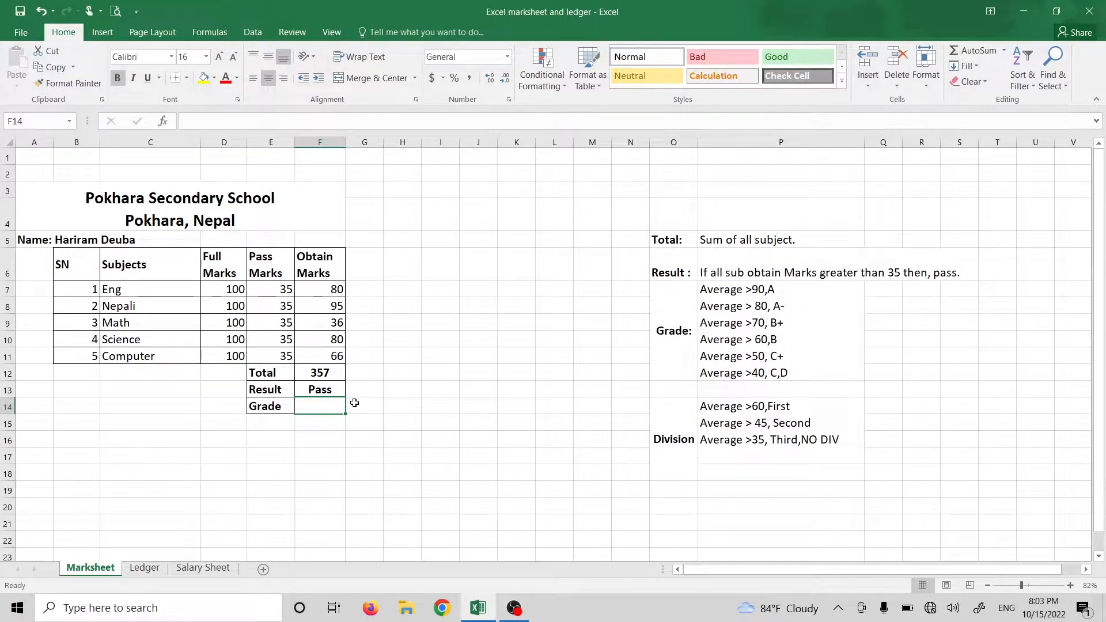
click(314, 389)
click(315, 405)
text(i)
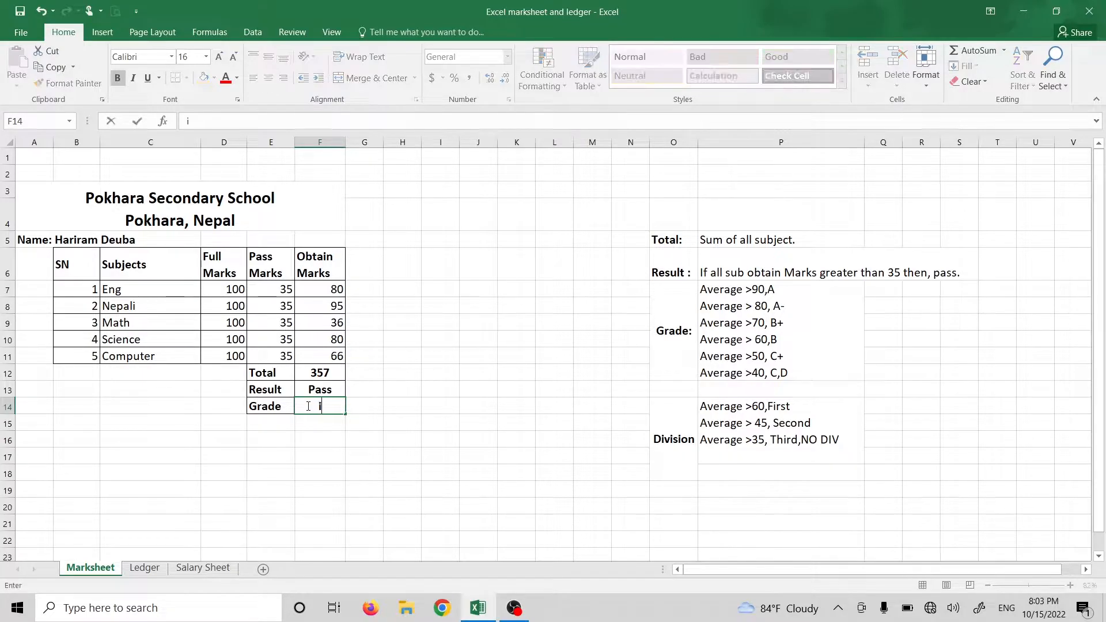
text(=)
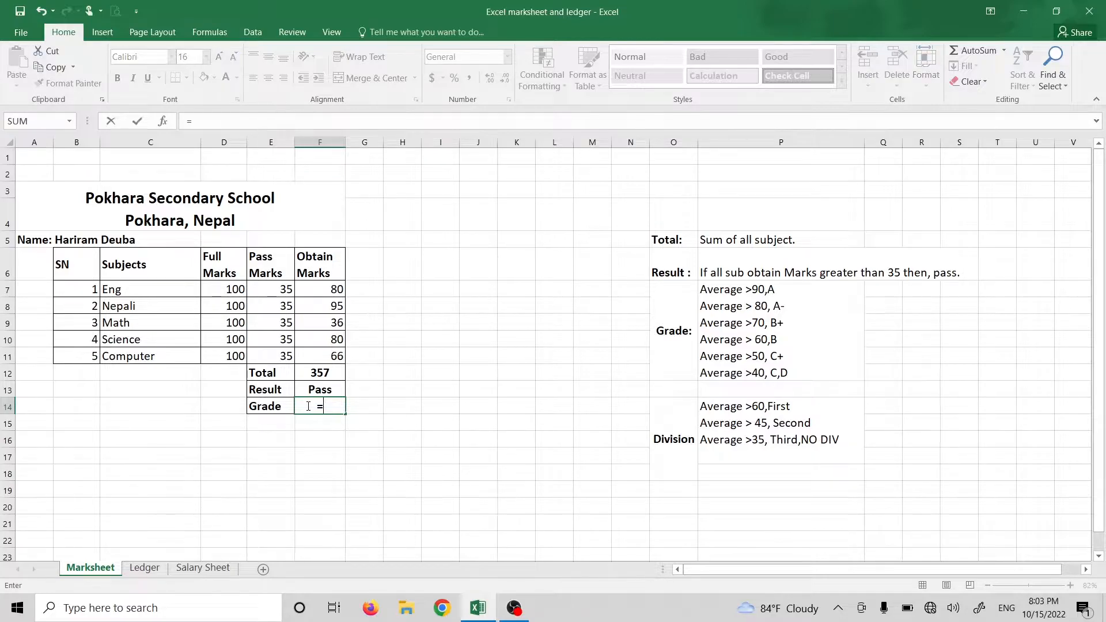
text(if()
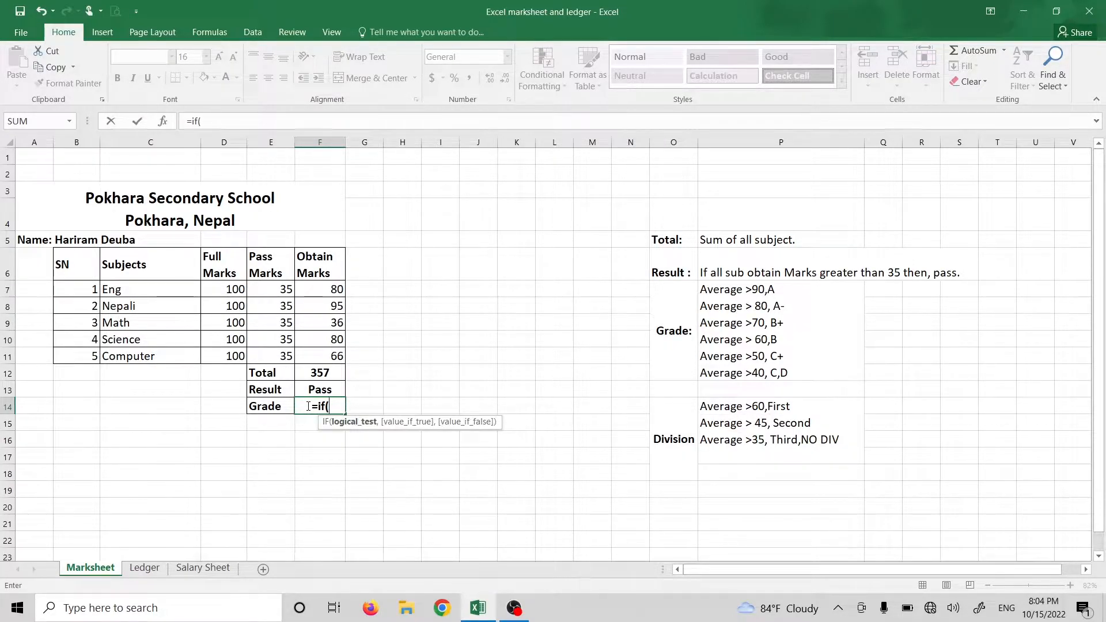
text(av)
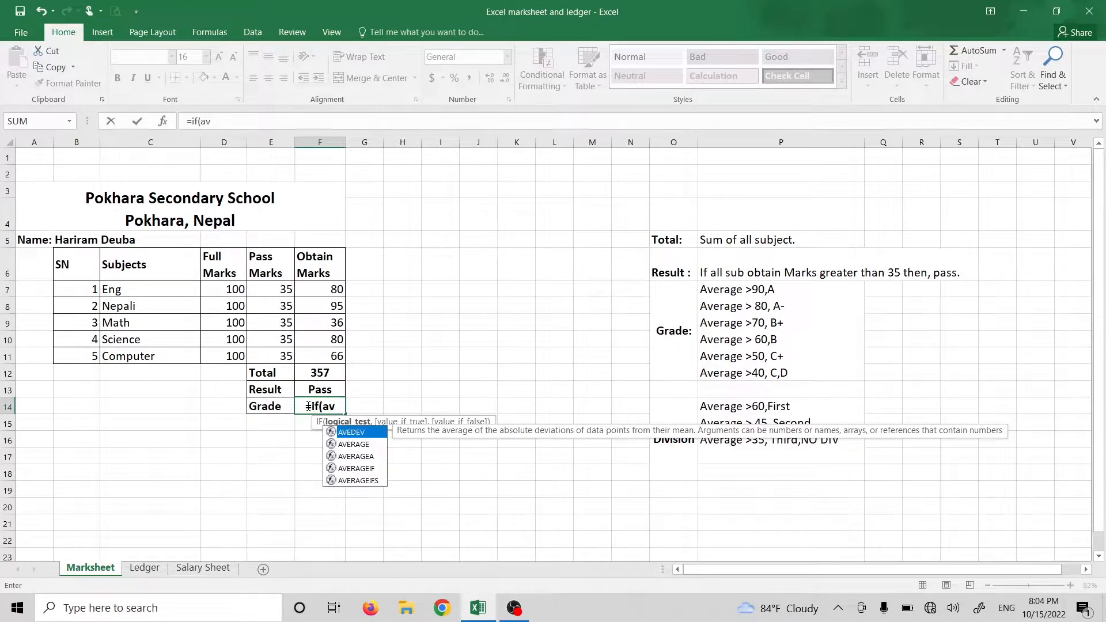
text(erage)
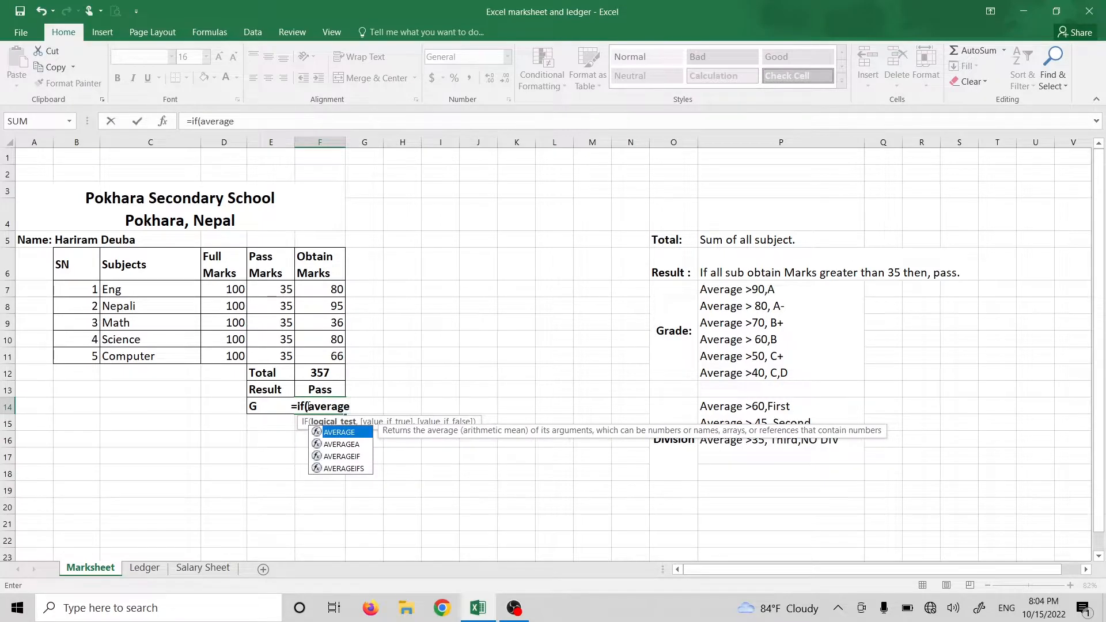
text(()
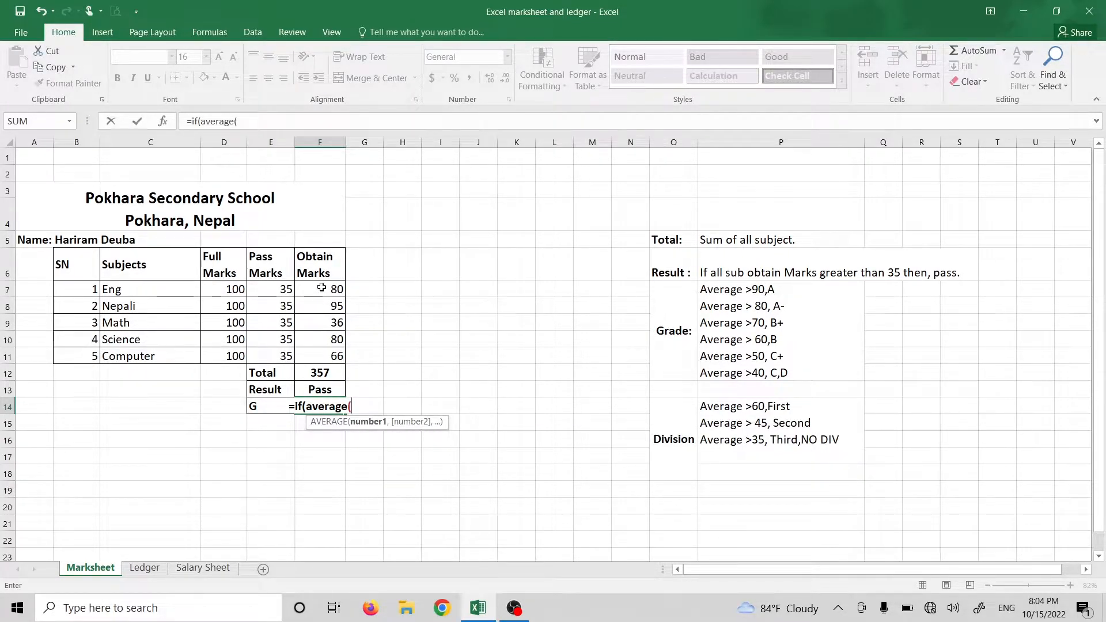
drag(321, 288, 324, 353)
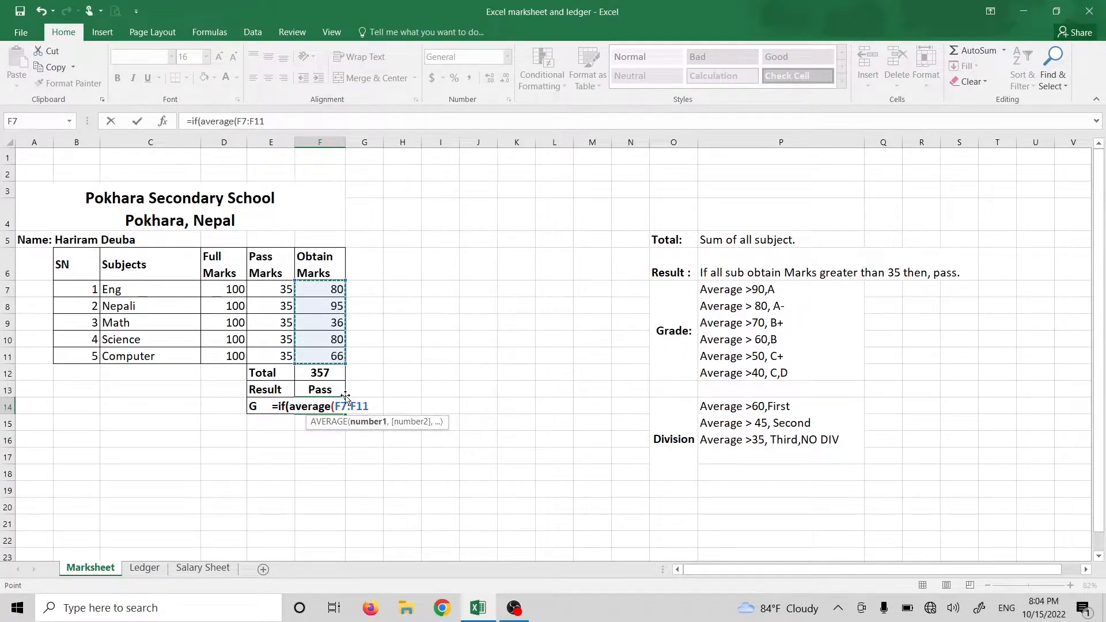
text())
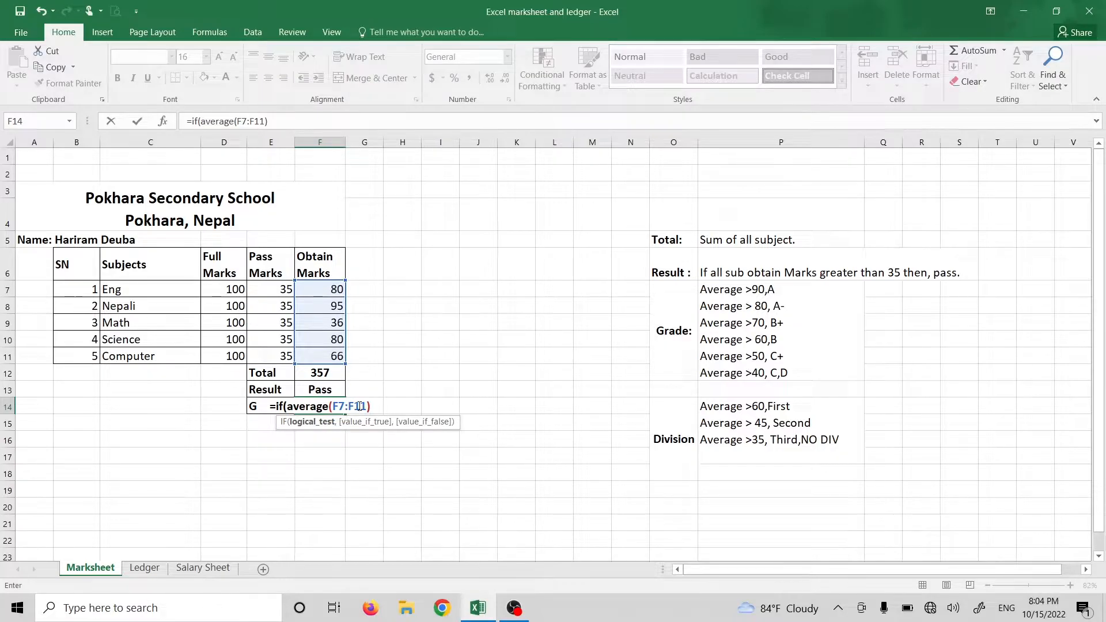
Complete the first grade condition so that an average >90 returns "A", ending with a comma for the next argument.
text(>)
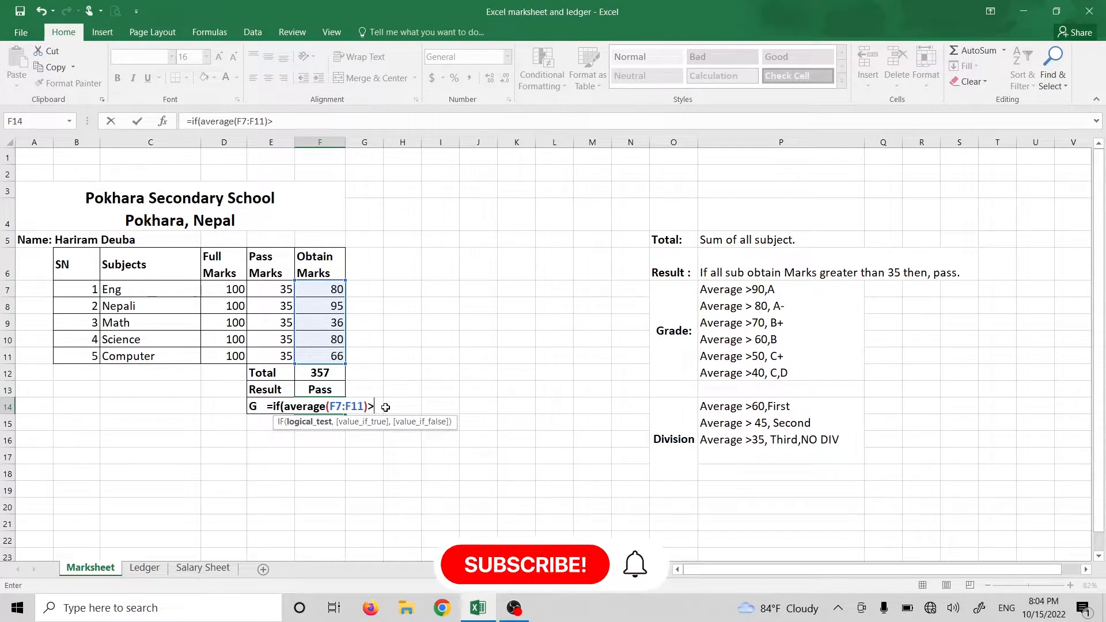
text(90)
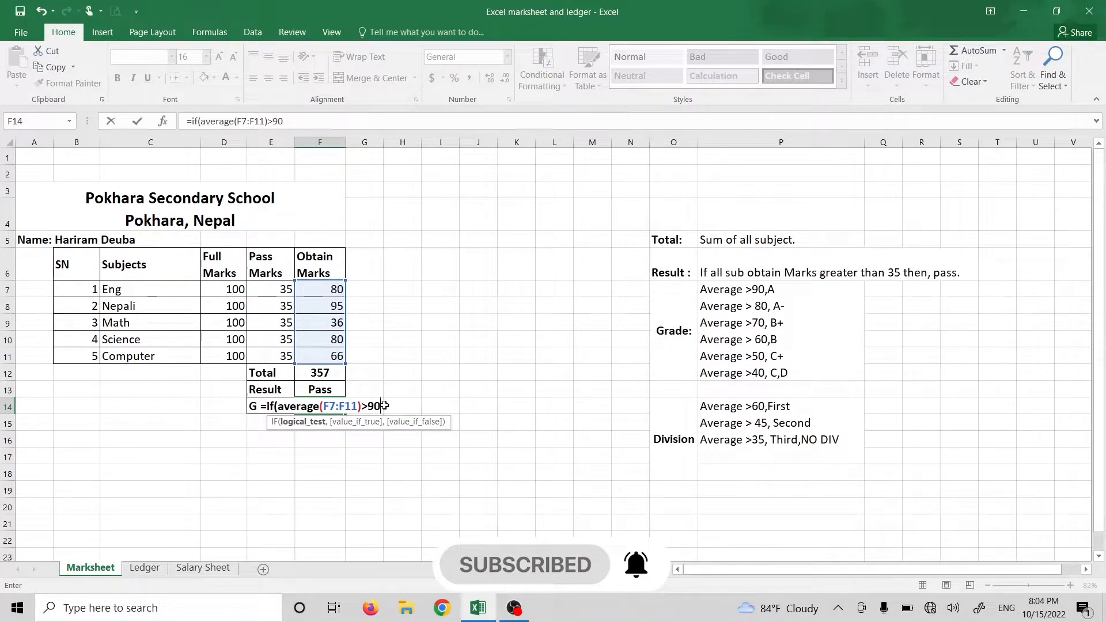
text(,)
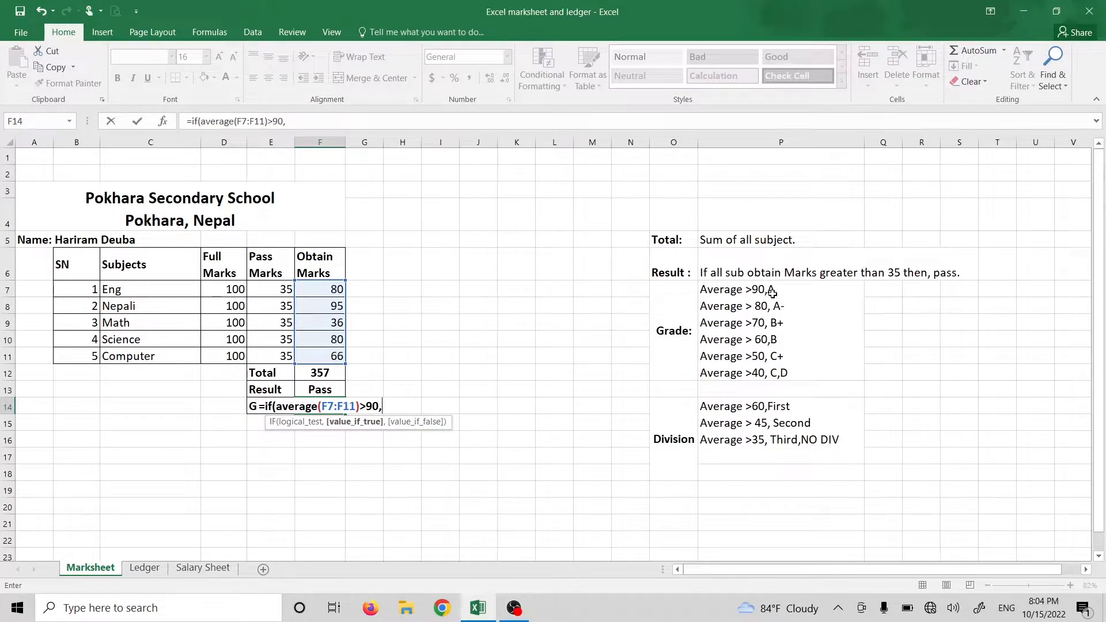
text(")
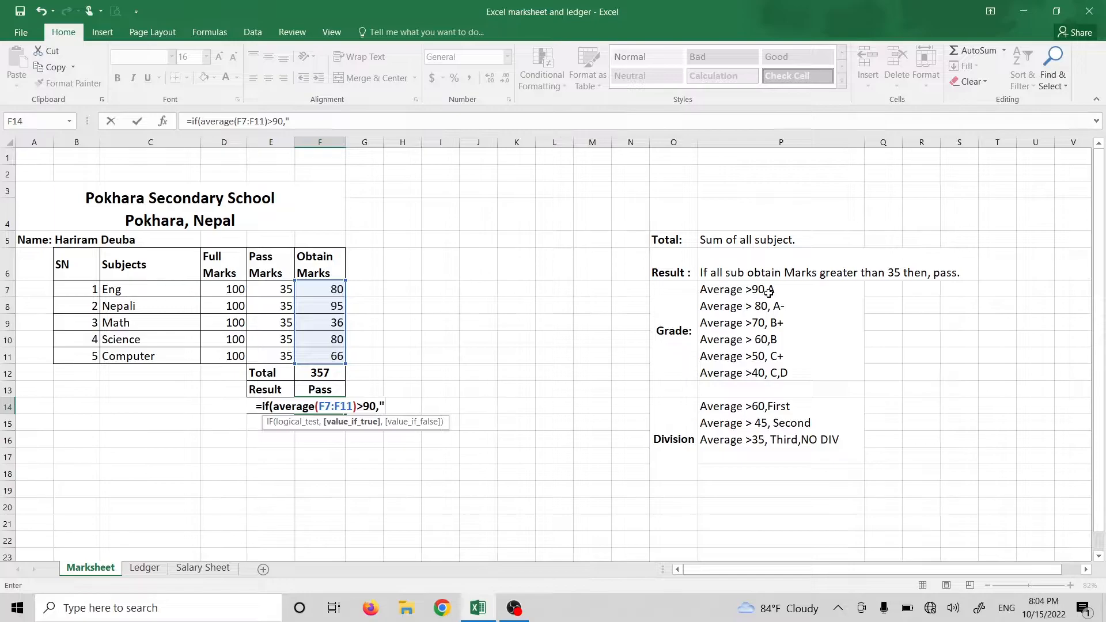
text(A)
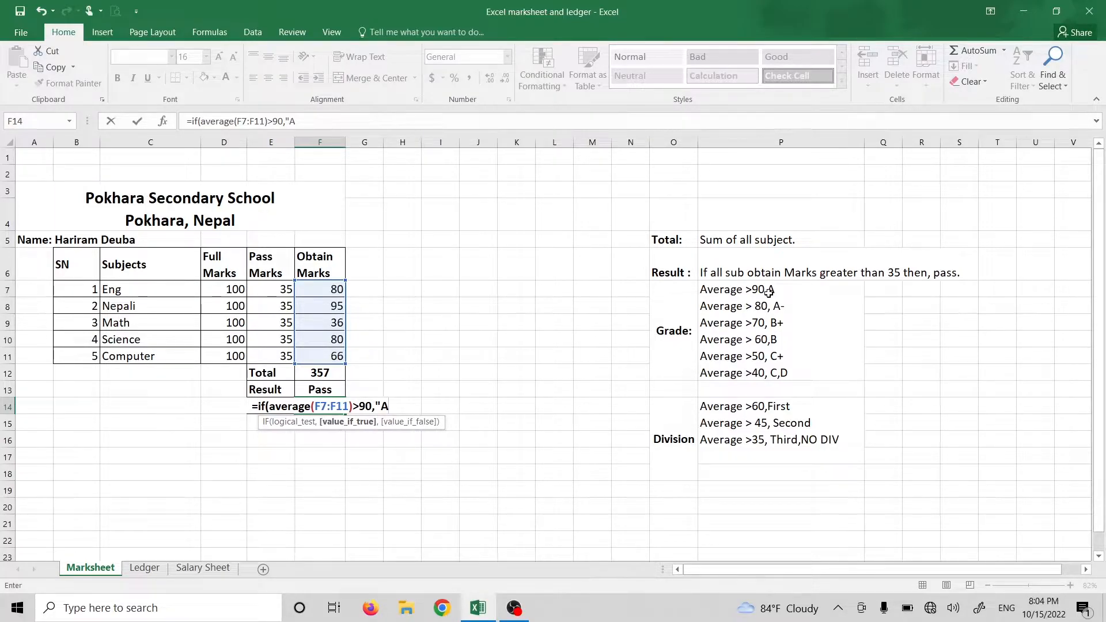
text(",)
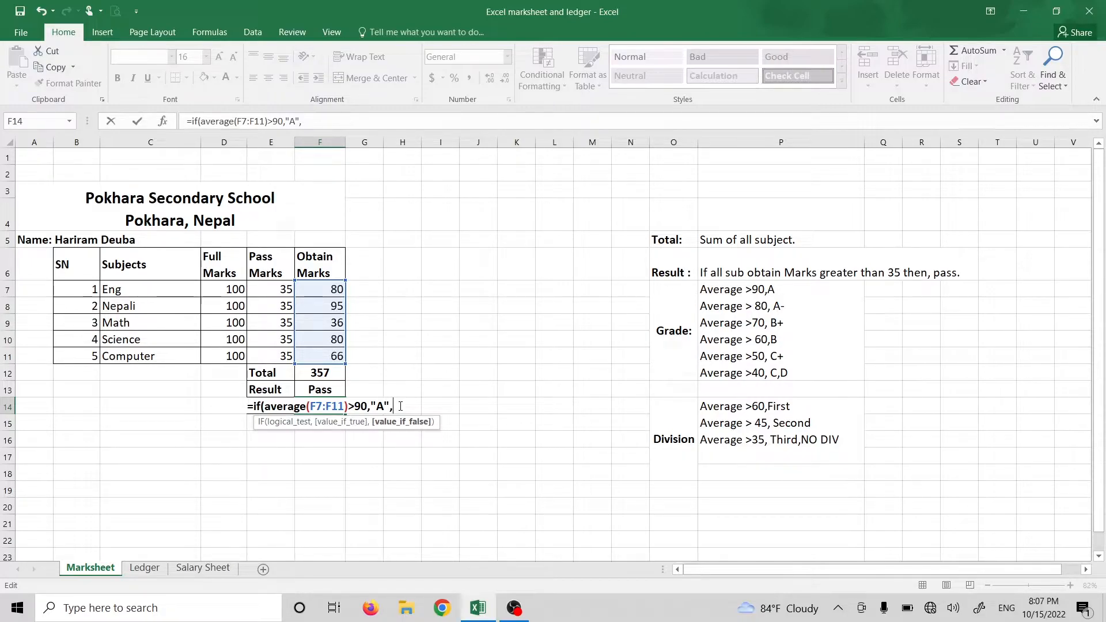
Copy the clause if(average(F7:F11)>90,"A", and paste it five times at the end of the Grade formula.
drag(400, 407, 252, 411)
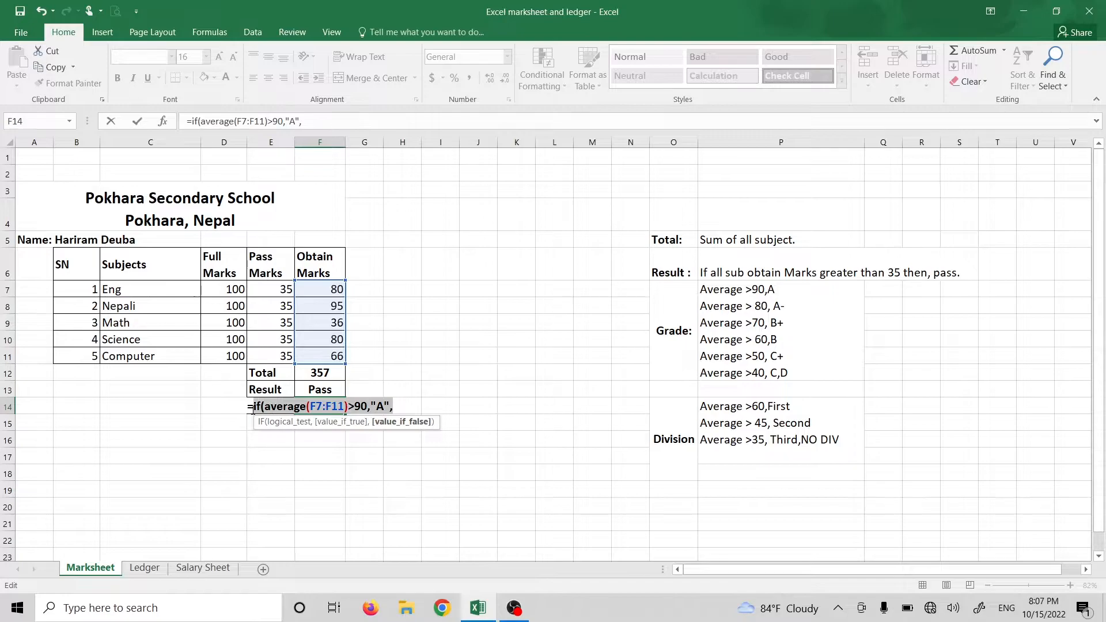
key(ctrl+c)
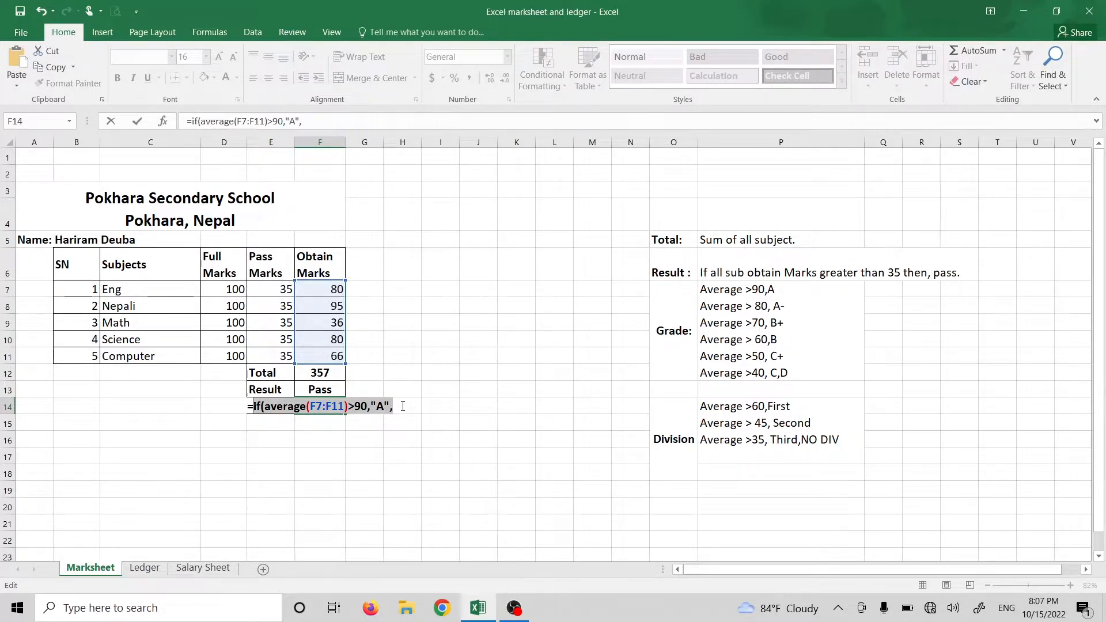
click(403, 406)
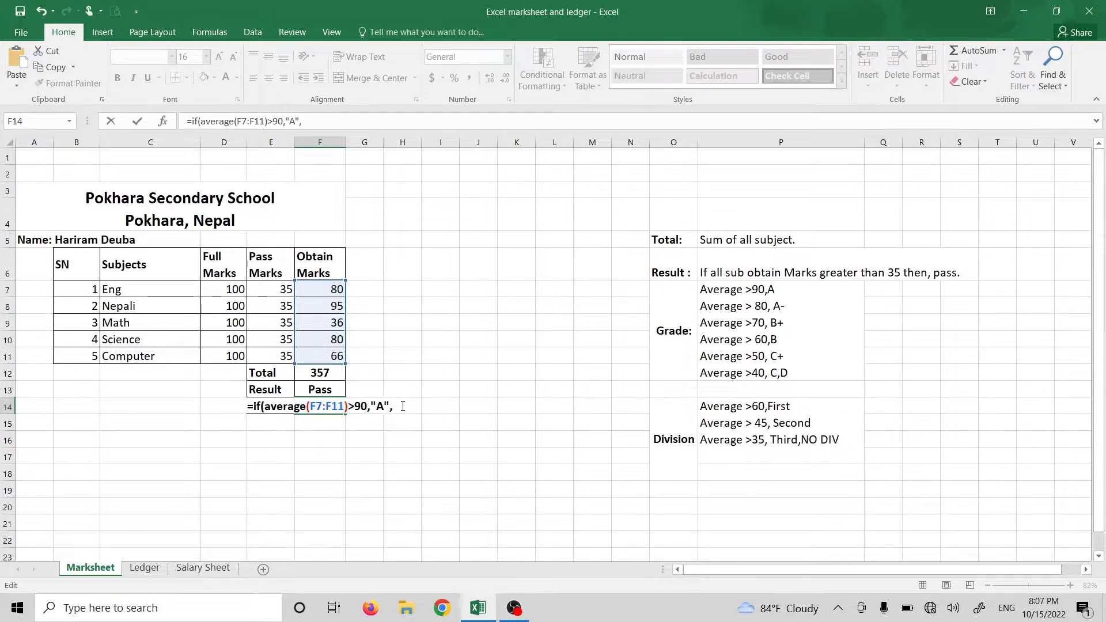
drag(402, 406, 252, 406)
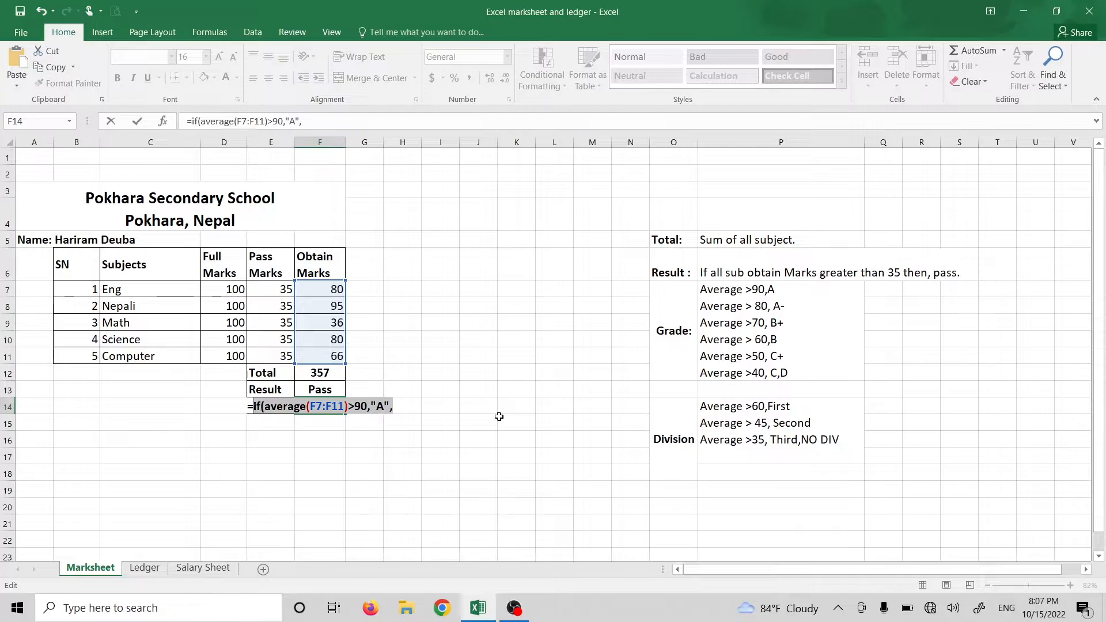
click(400, 406)
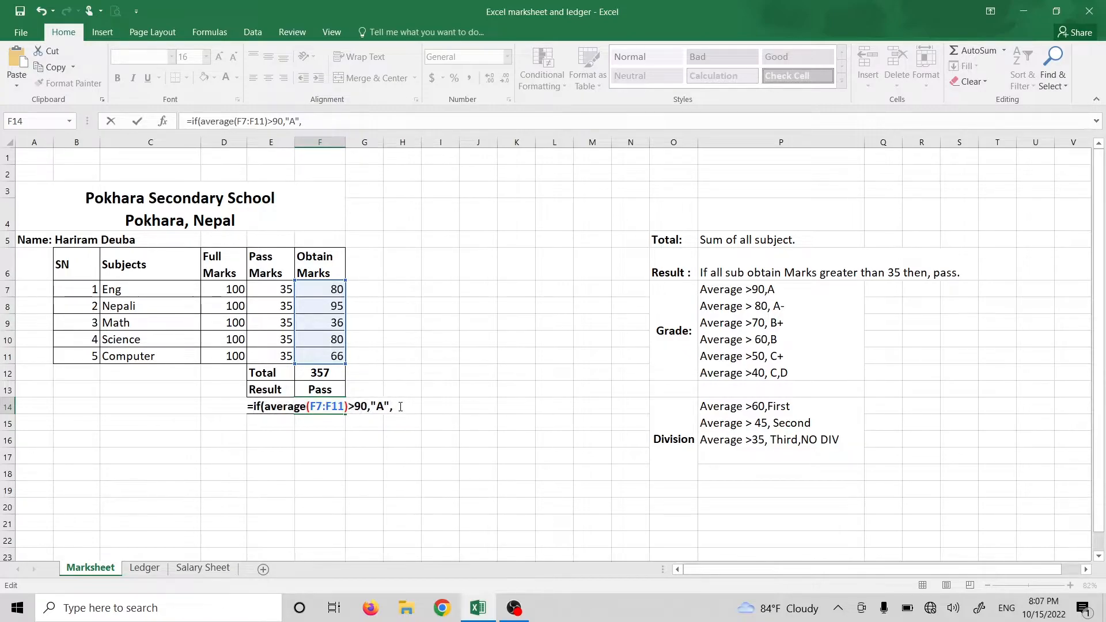
key(ctrl+v)
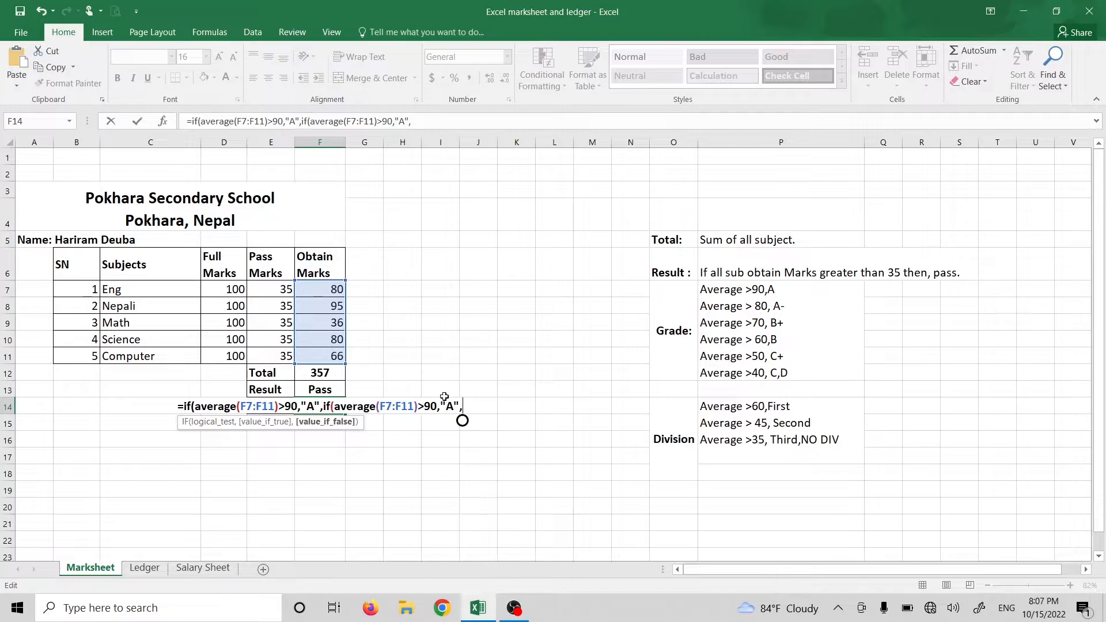
key(ctrl+v)
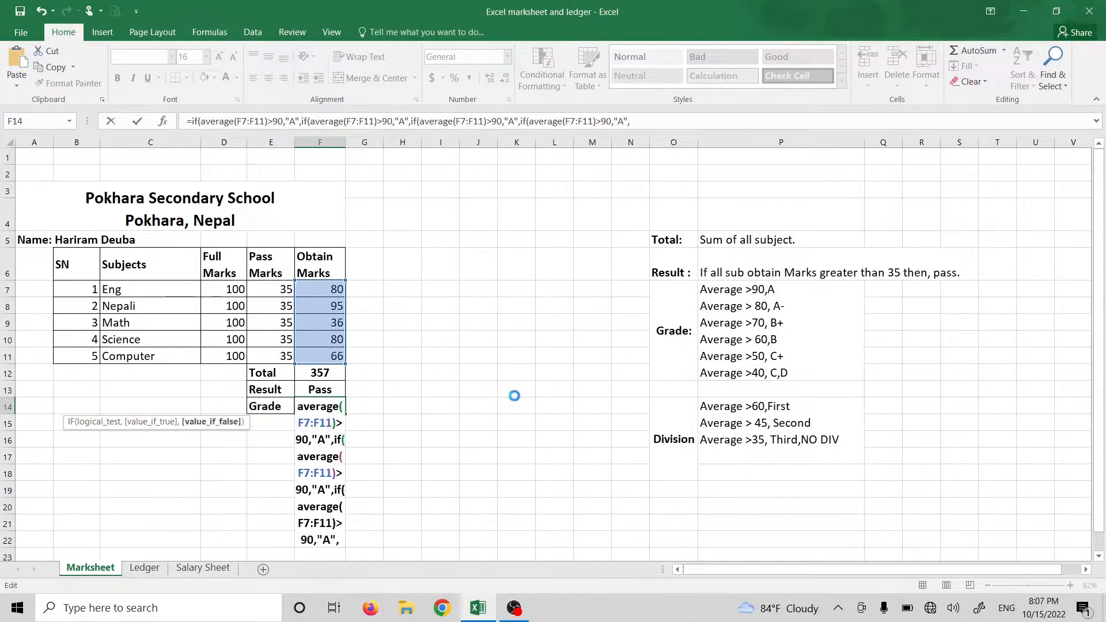
key(ctrl+v)
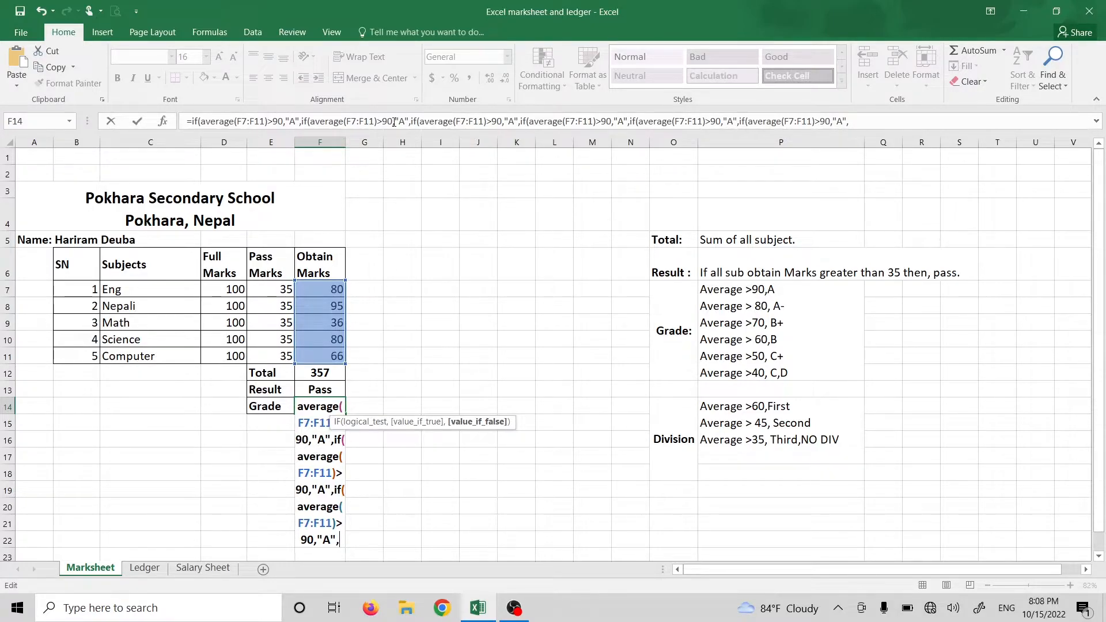
click(283, 121)
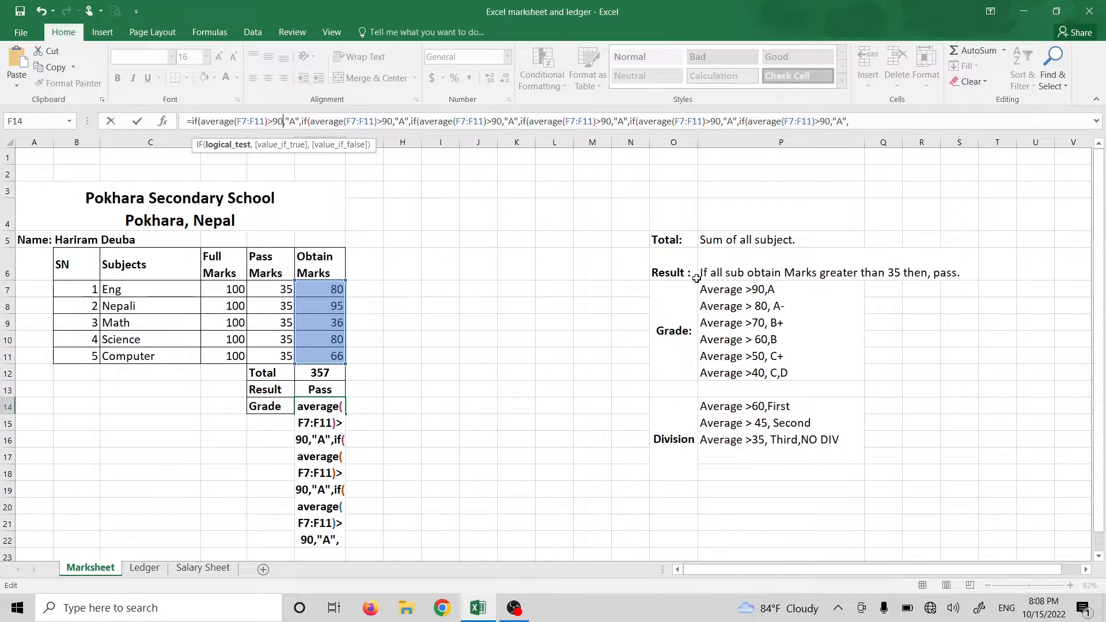
Change the second clause of the Grade formula so that an average >80 returns "A-".
click(390, 120)
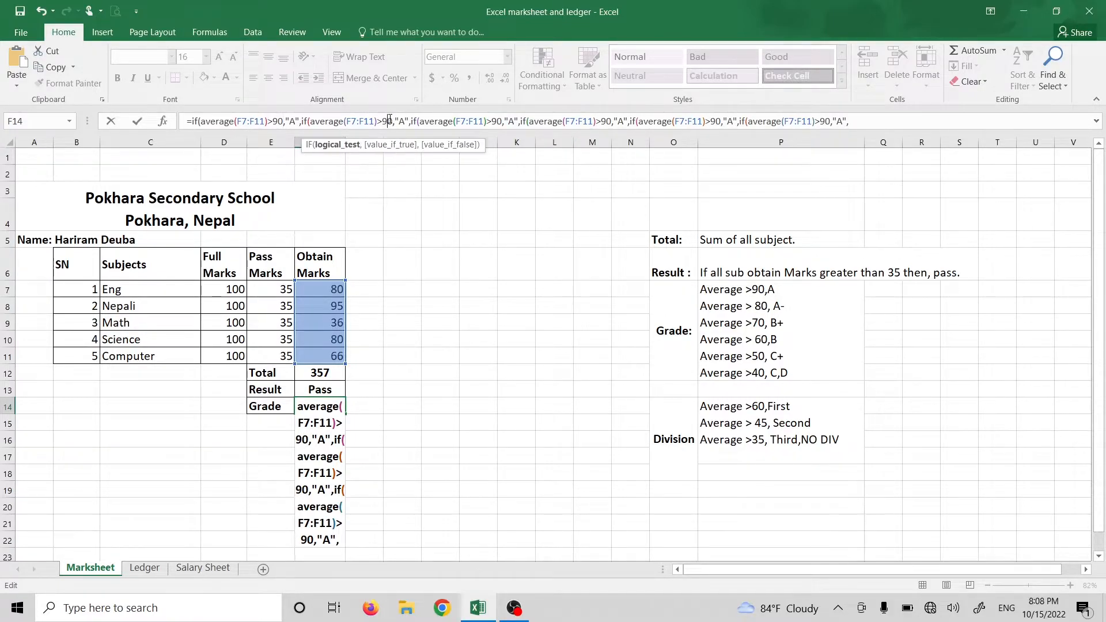
key(BackSpace)
text(8)
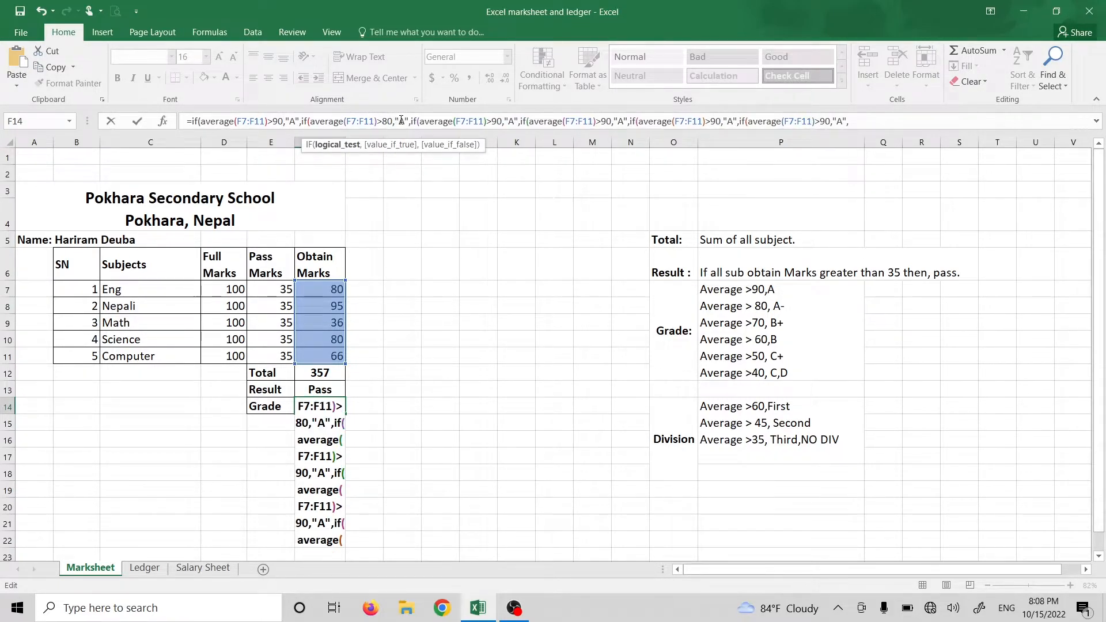
click(406, 121)
text(-)
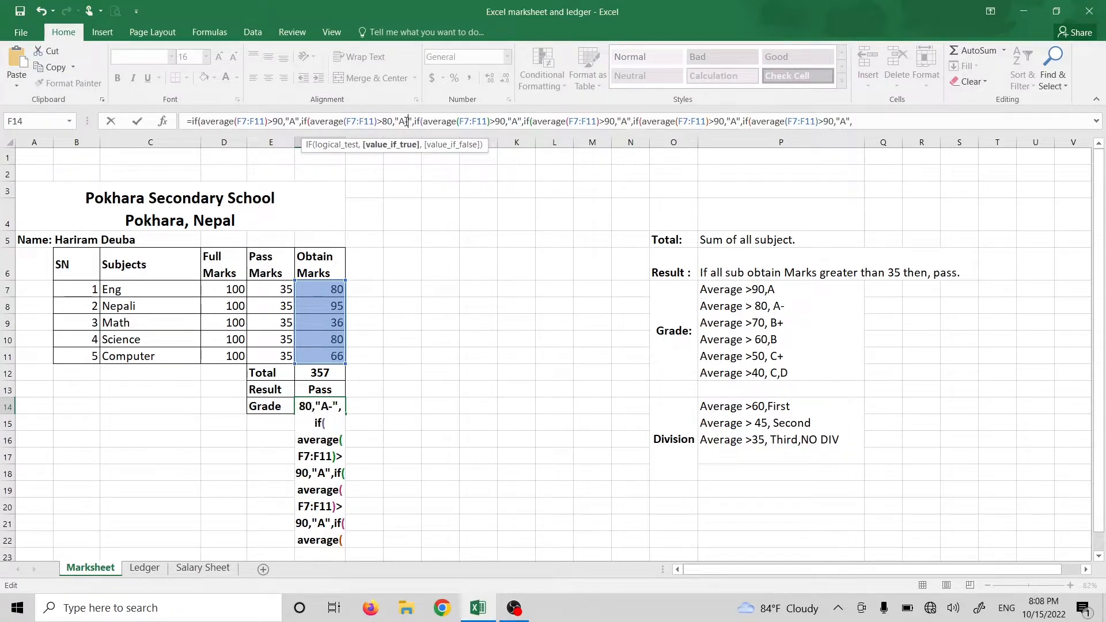
Edit the third IF clause of the Grade formula to return "B+" for an average >70.
click(500, 121)
key(BackSpace)
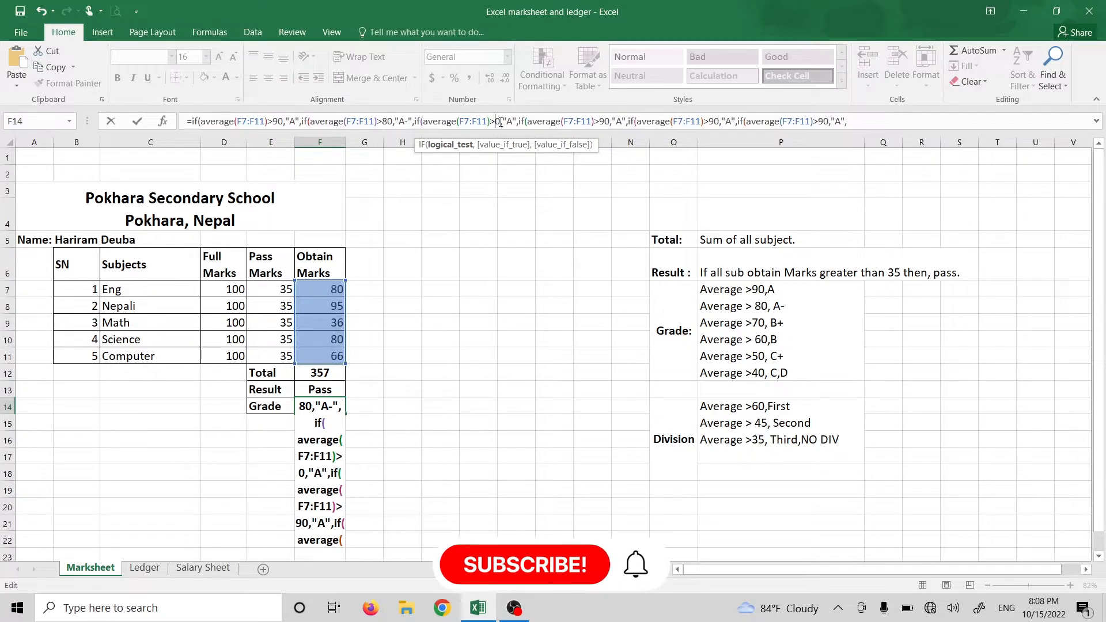
text(7)
click(518, 122)
key(BackSpace)
text(B+)
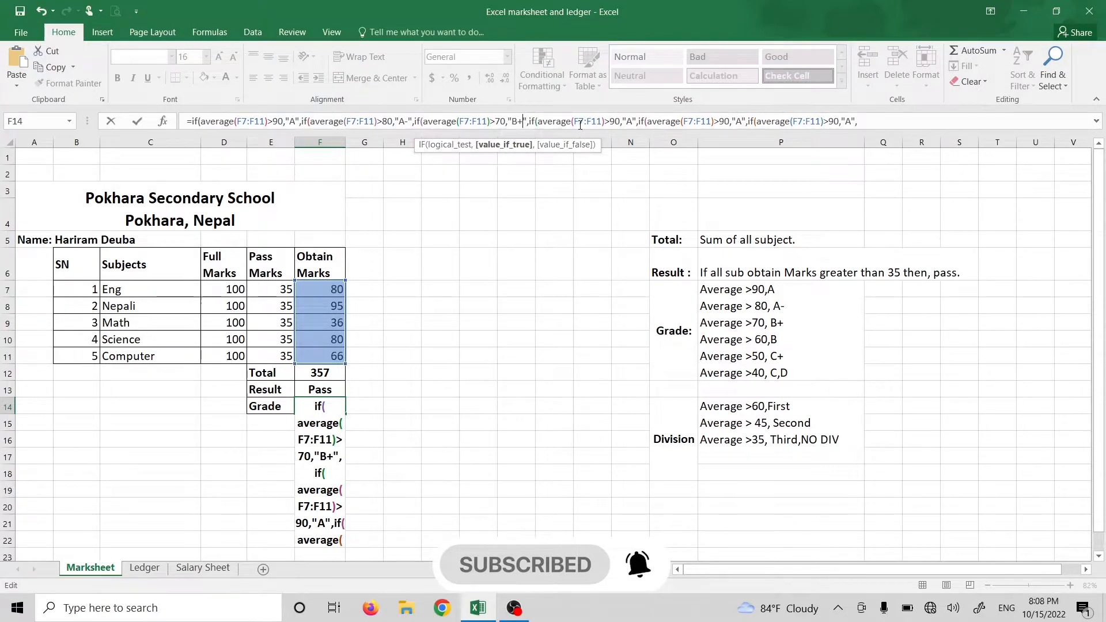
Edit the fourth IF clause of the Grade formula to return "B" for an average >60.
click(614, 122)
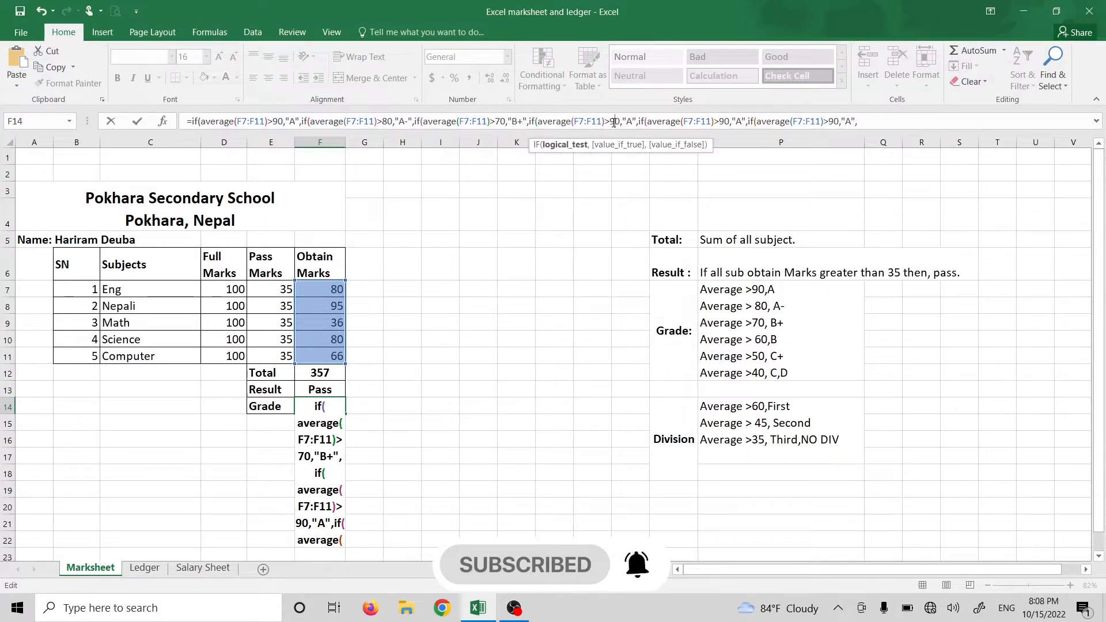
key(BackSpace)
text(6)
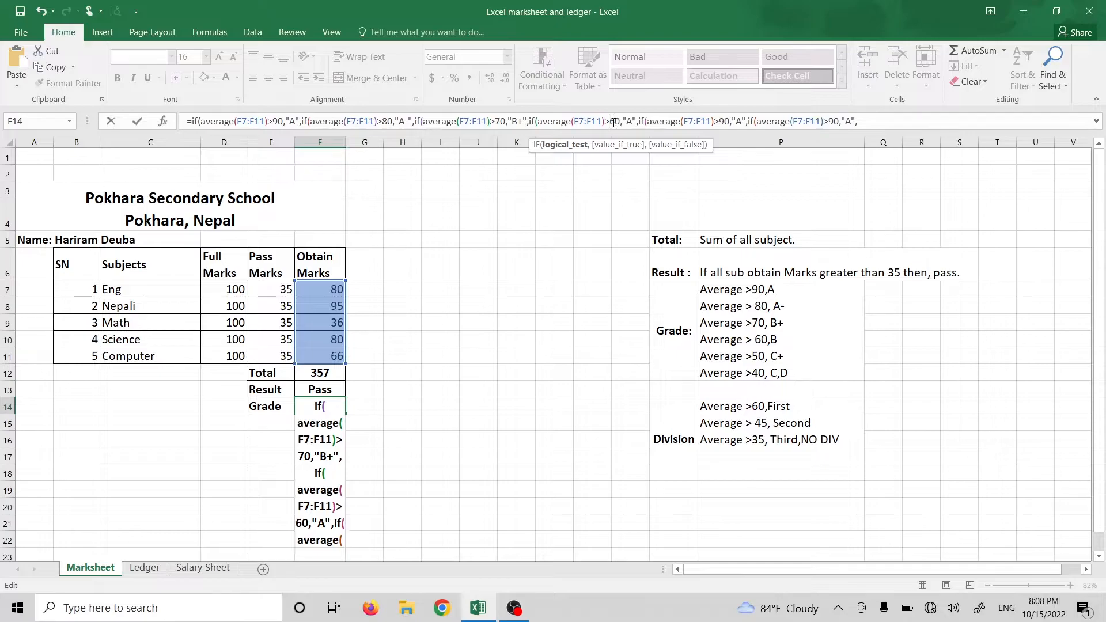
click(632, 120)
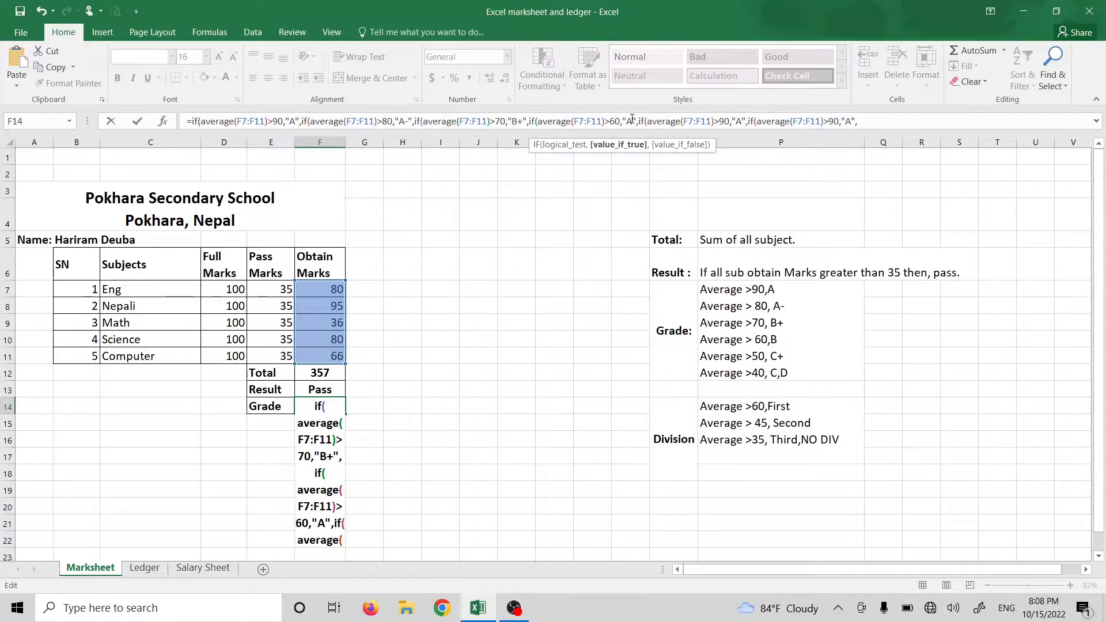
key(BackSpace)
text(B)
Edit the fifth IF clause of the Grade formula to return "C+" for an average >50.
click(724, 121)
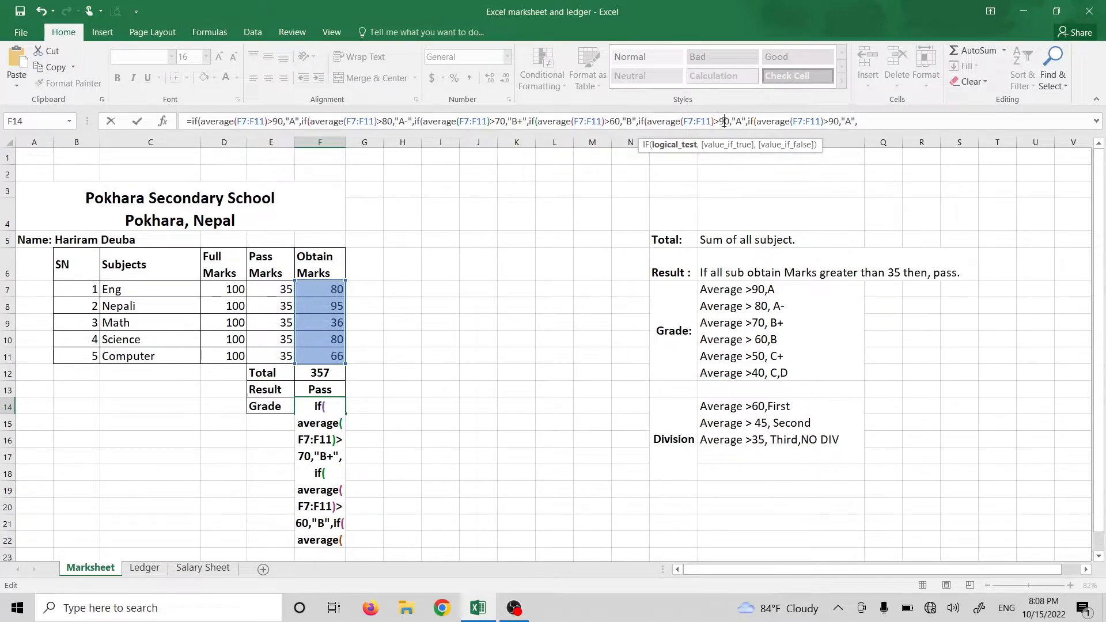
key(BackSpace)
text(5)
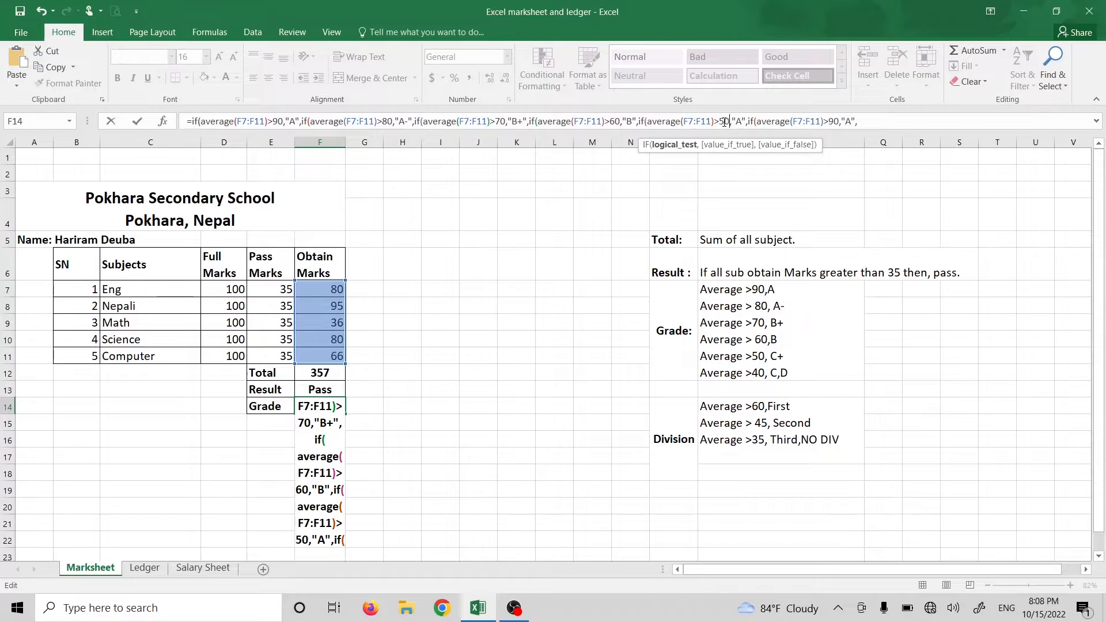
click(741, 123)
key(BackSpace)
text(C+)
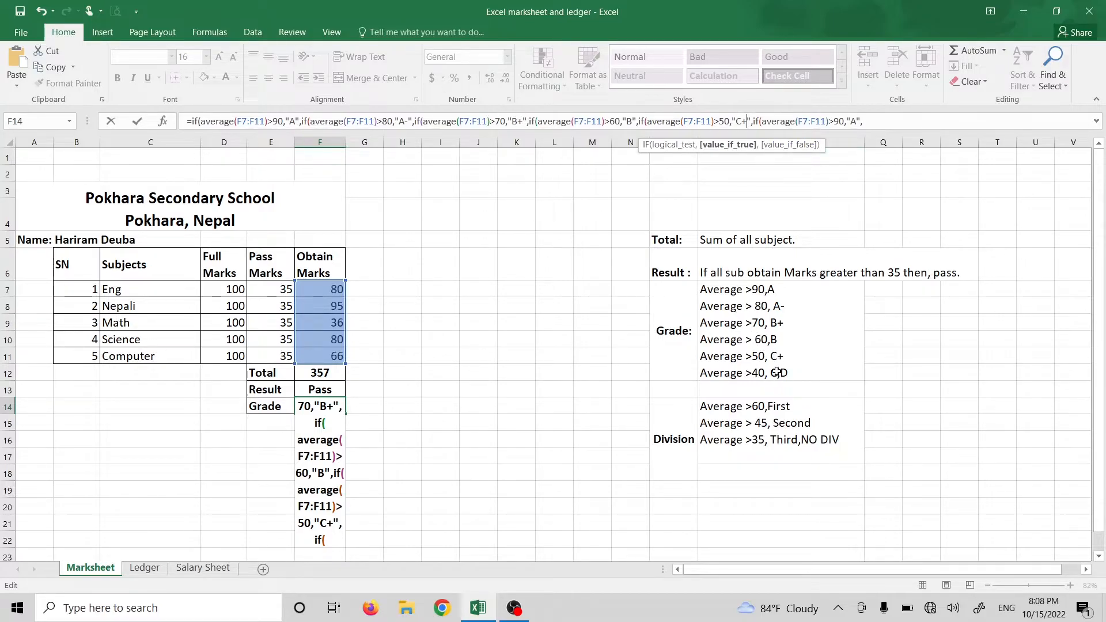
Edit the sixth and last IF clause of the Grade formula to return "C" for an average >40.
click(835, 122)
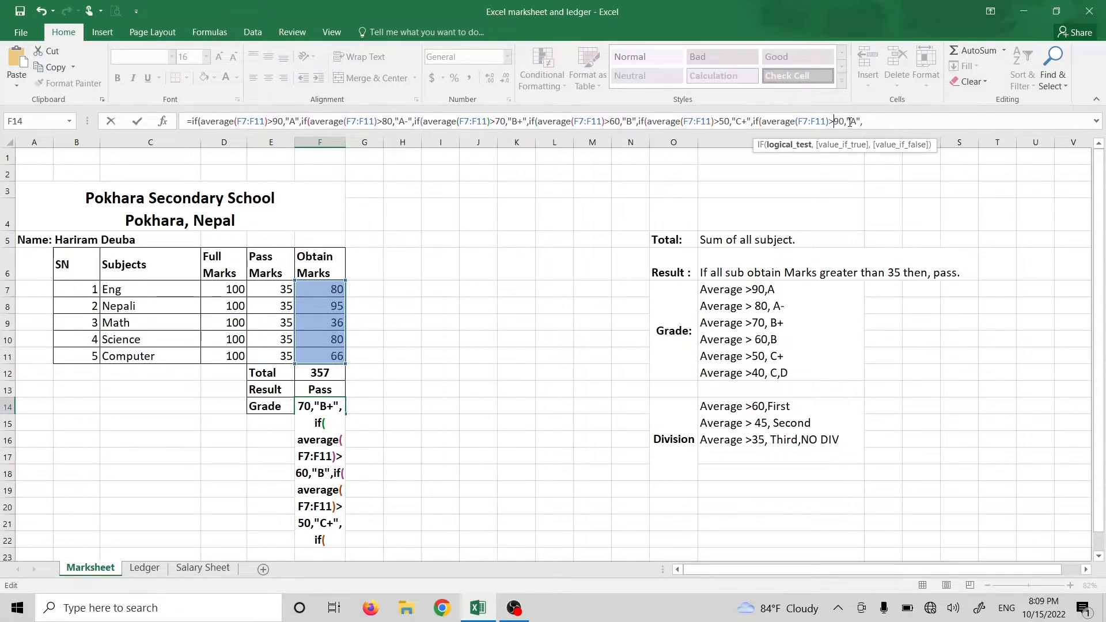
key(Delete)
text(4)
click(856, 122)
key(BackSpace)
text(C)
key(Right)
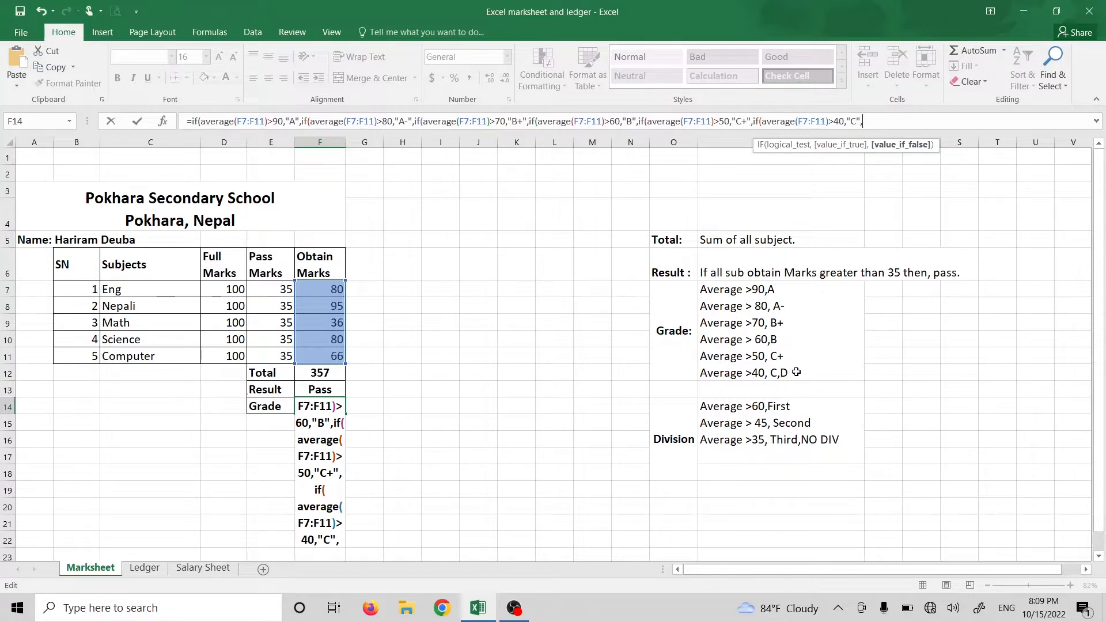
Finish the Grade formula with "D" as the final false value and closing parentheses, accepting Excel's proposed correction.
text("D)
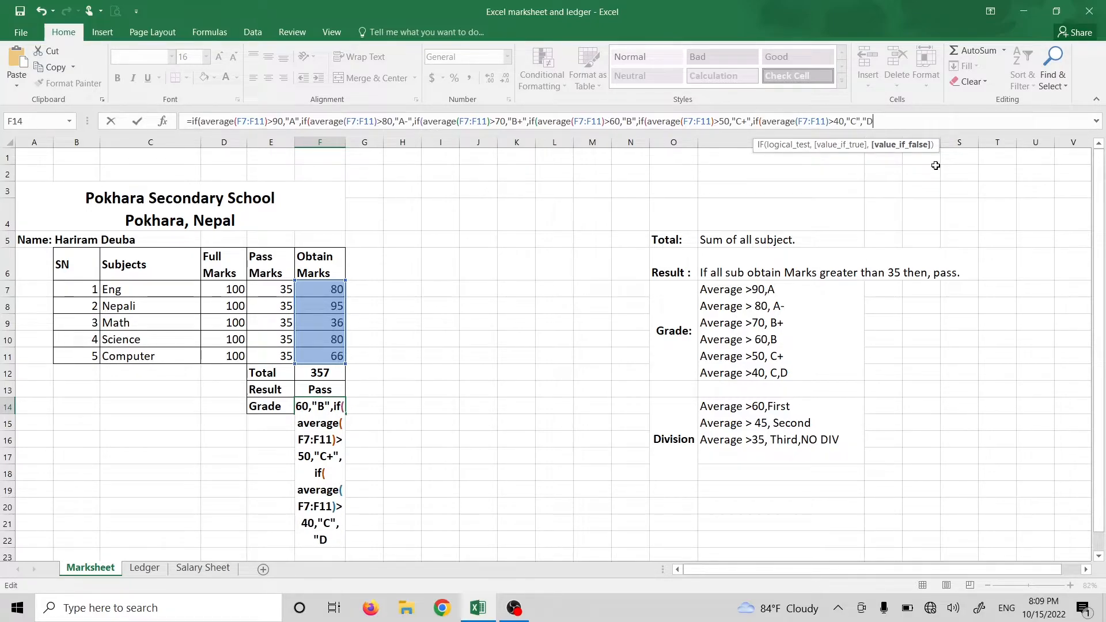
text(")
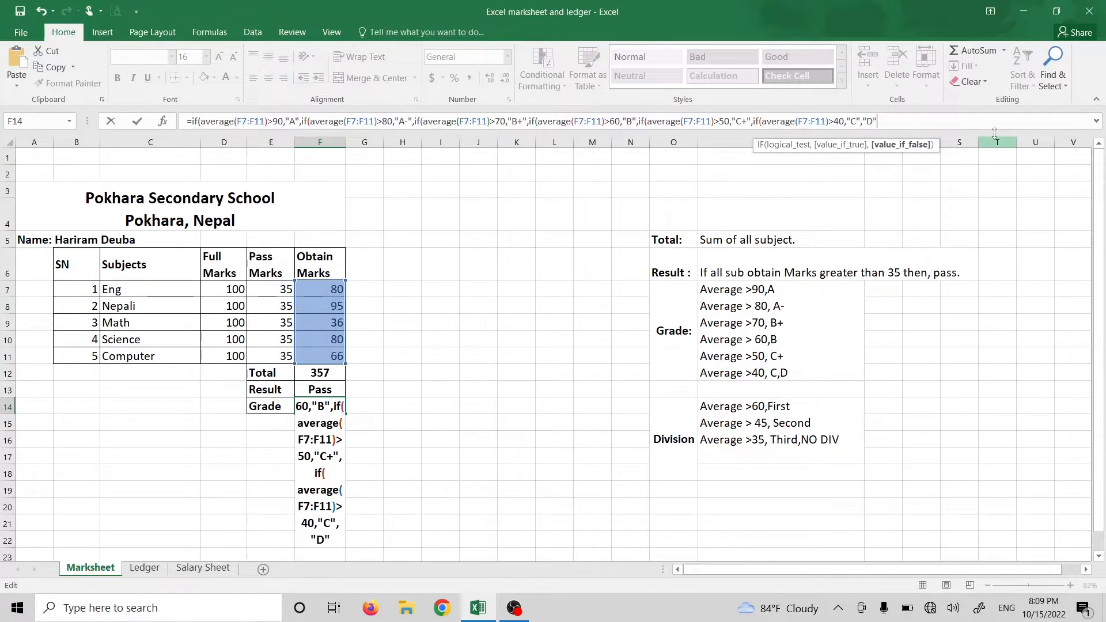
text())))))
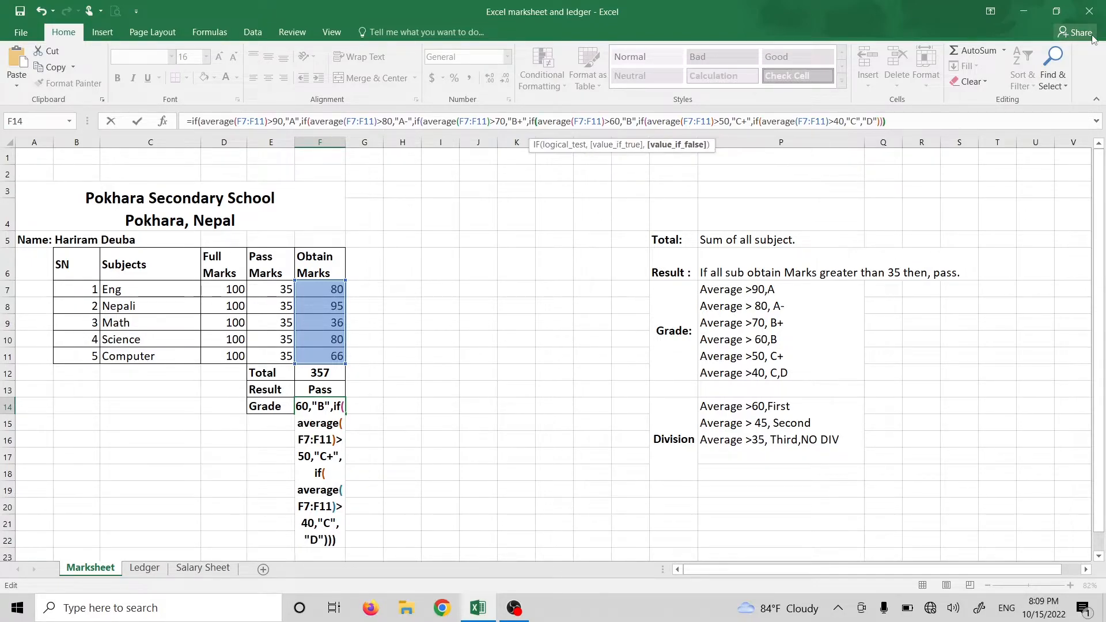
text()))
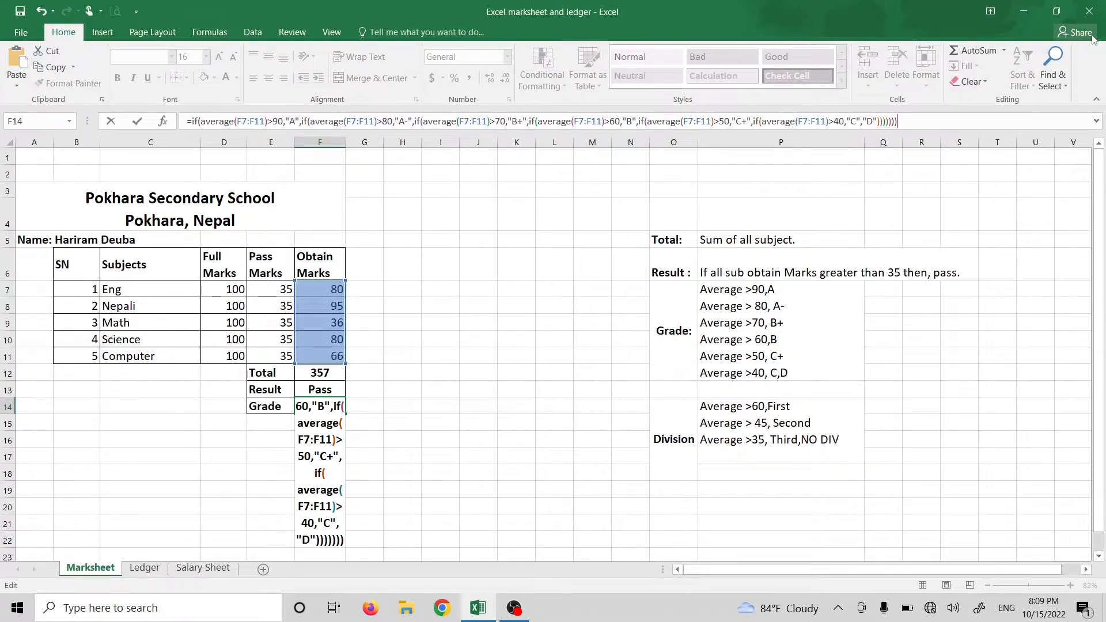
key(BackSpace)
key(BackSpace)
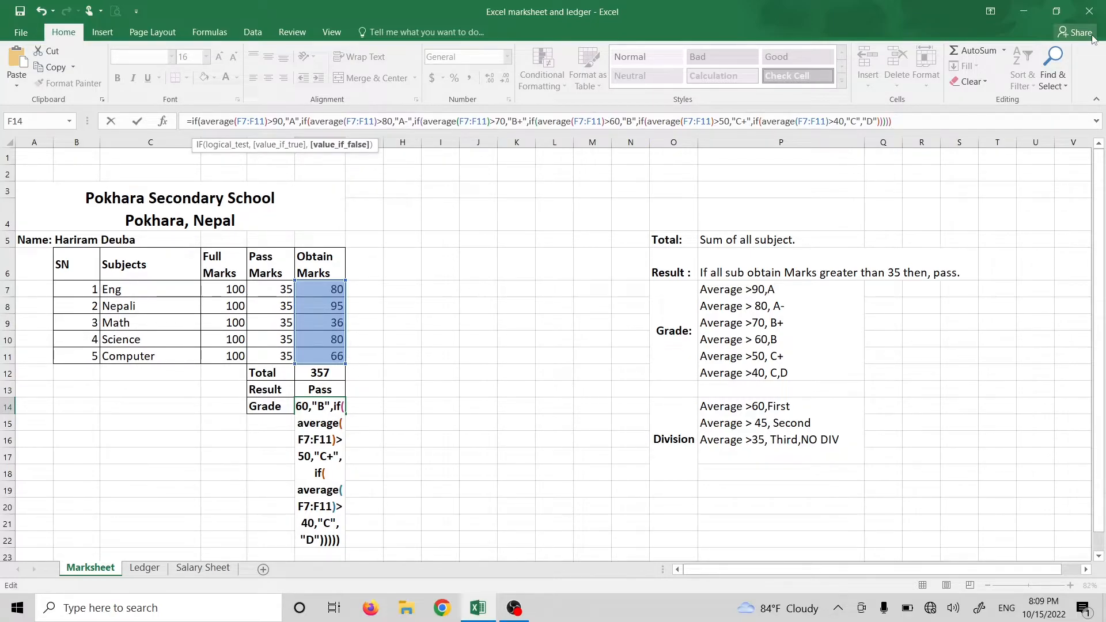
key(Return)
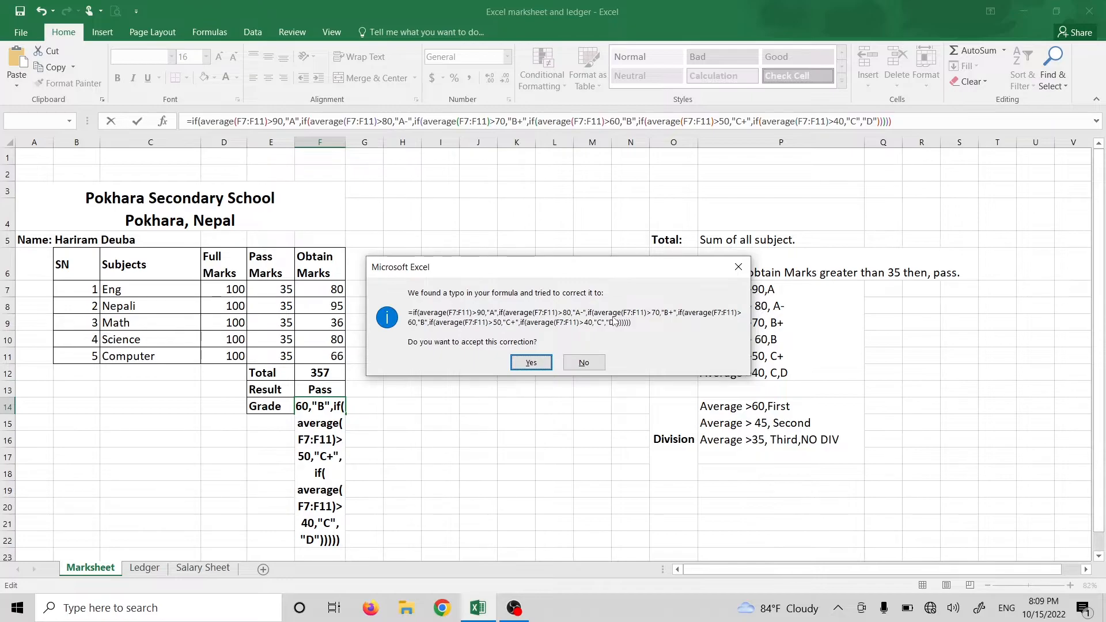
click(532, 363)
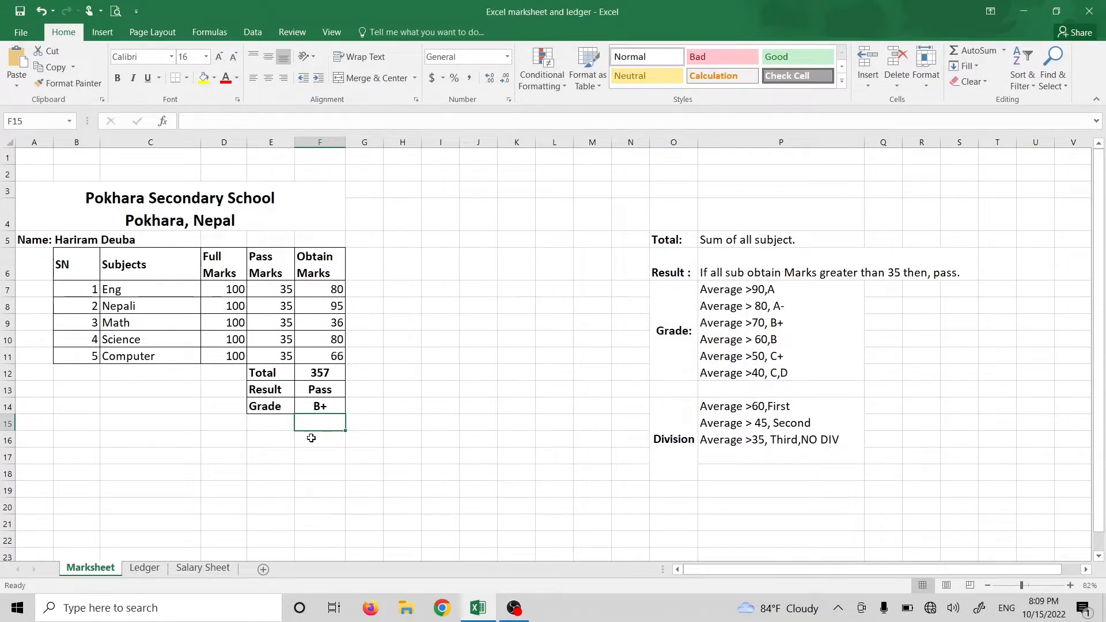
click(331, 407)
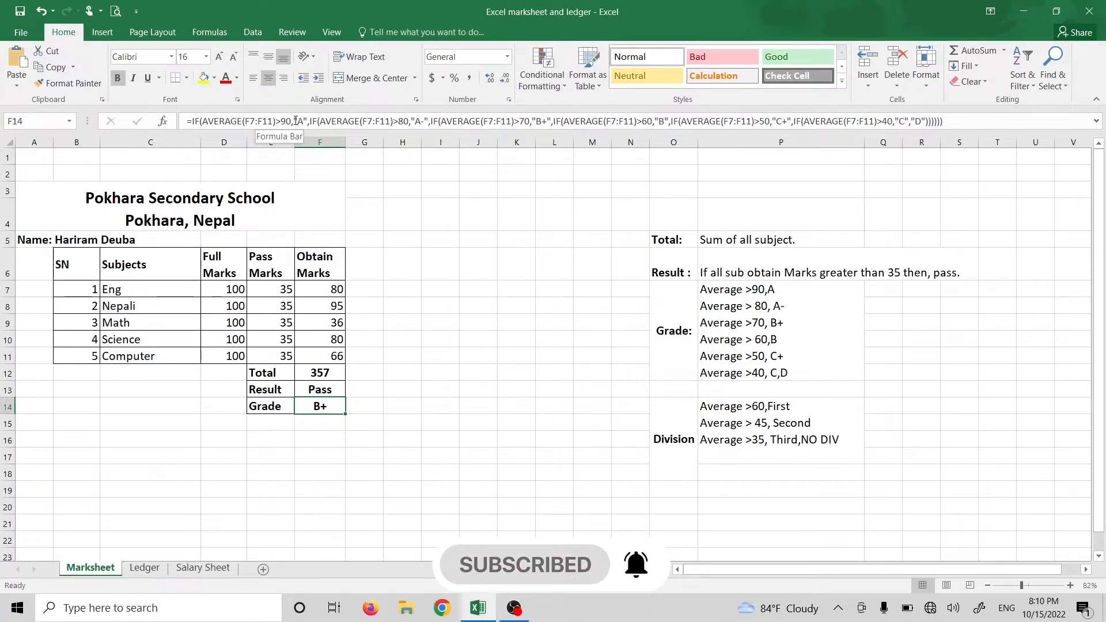
drag(294, 120, 208, 120)
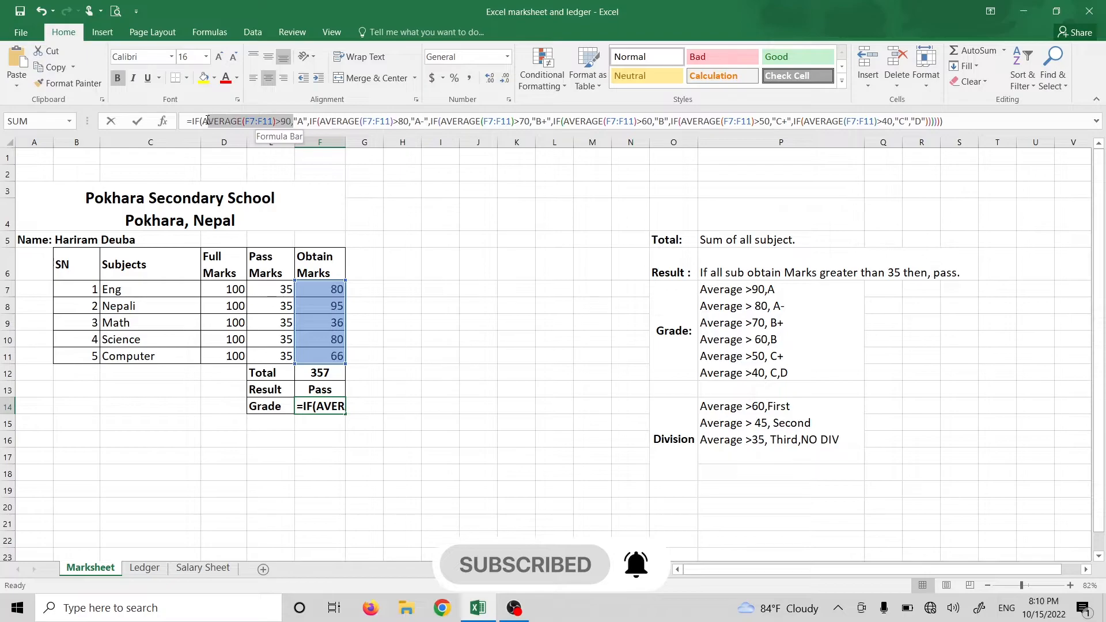
key(Return)
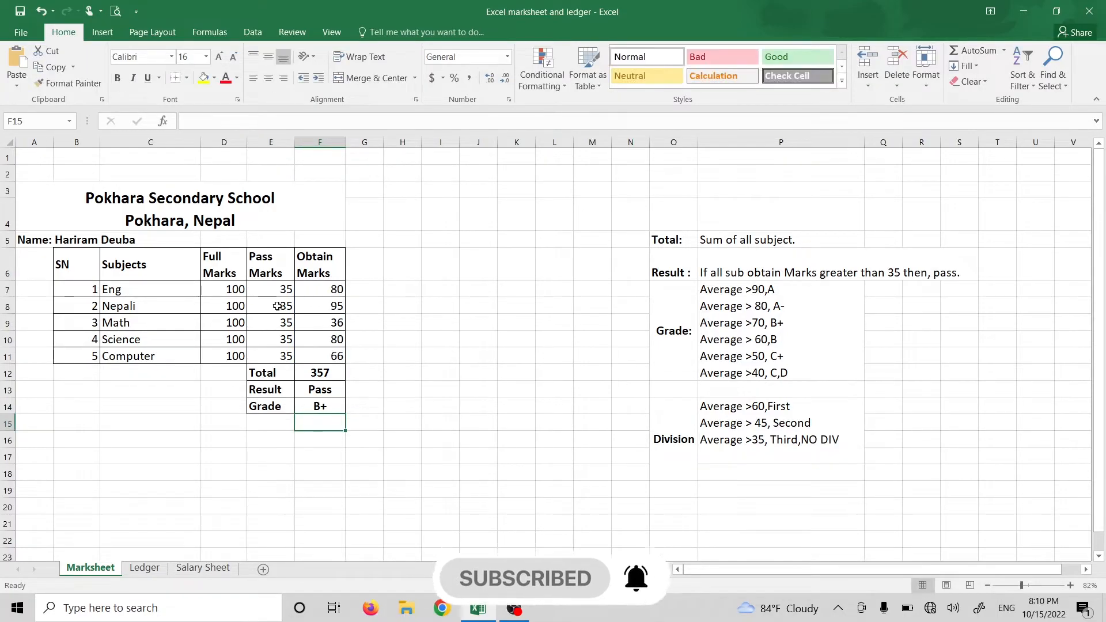
click(337, 401)
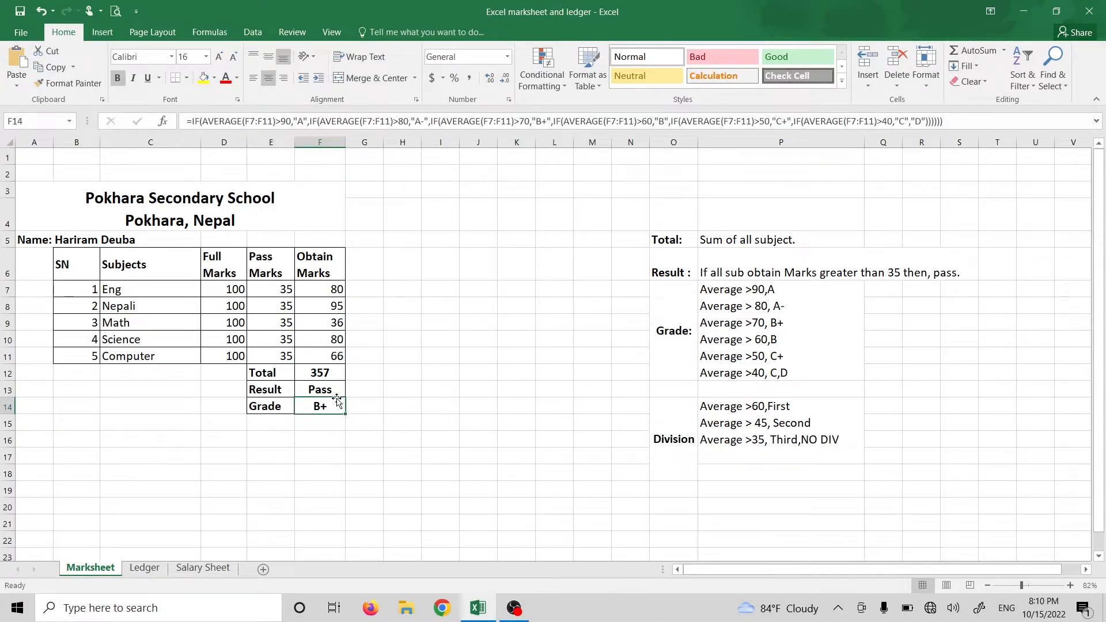
Enter the label "Division" in cell E15, directly below the Grade label.
click(269, 418)
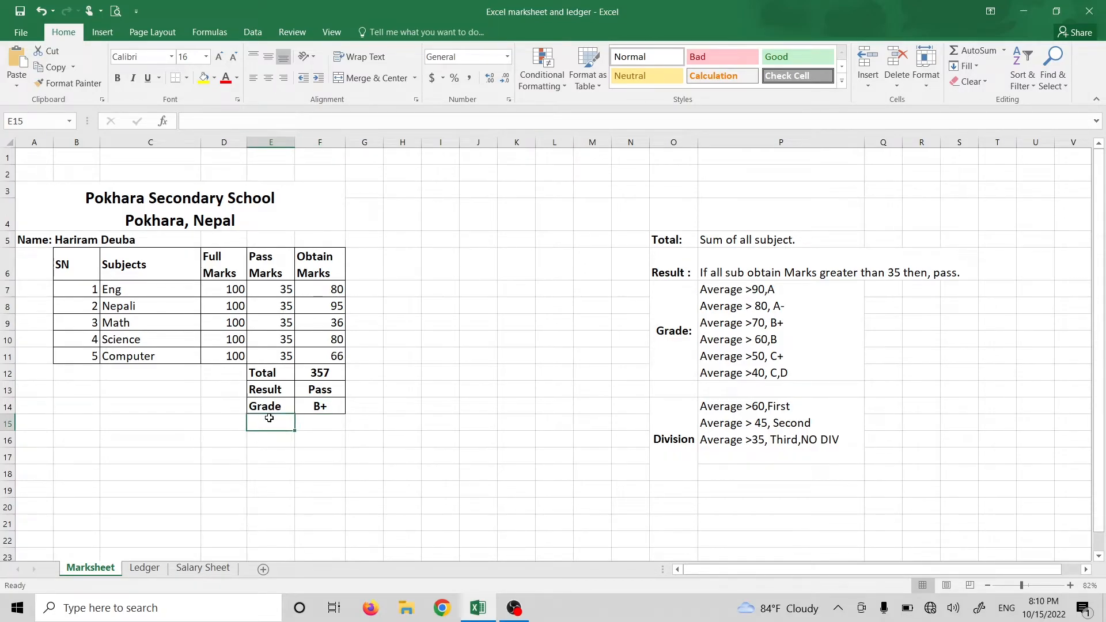
text(DIv)
key(BackSpace)
key(BackSpace)
text(ivision)
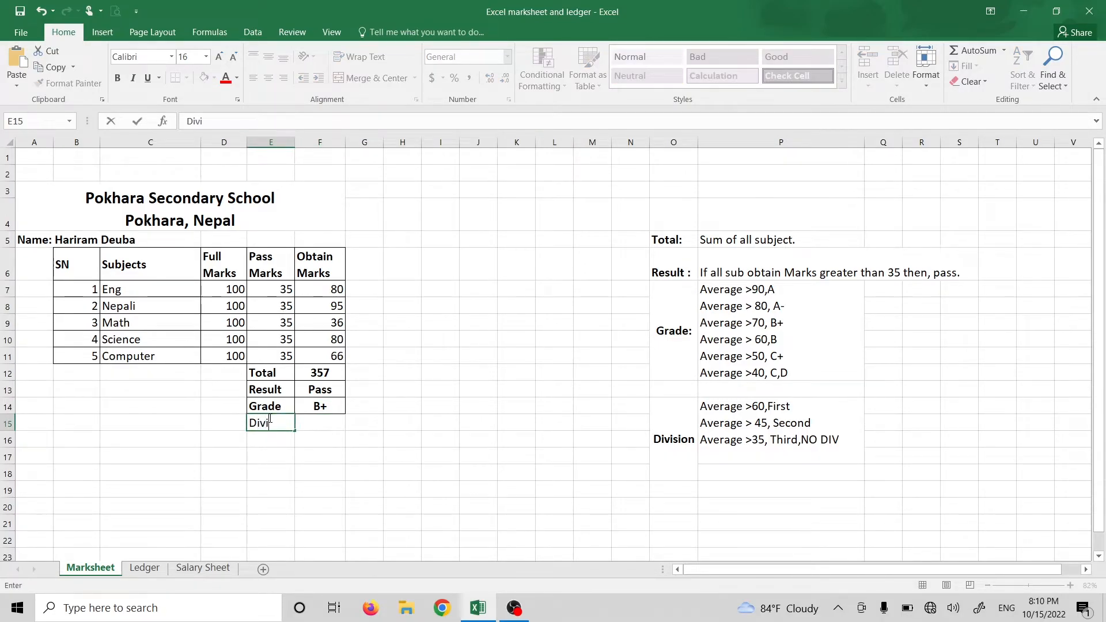
key(Tab)
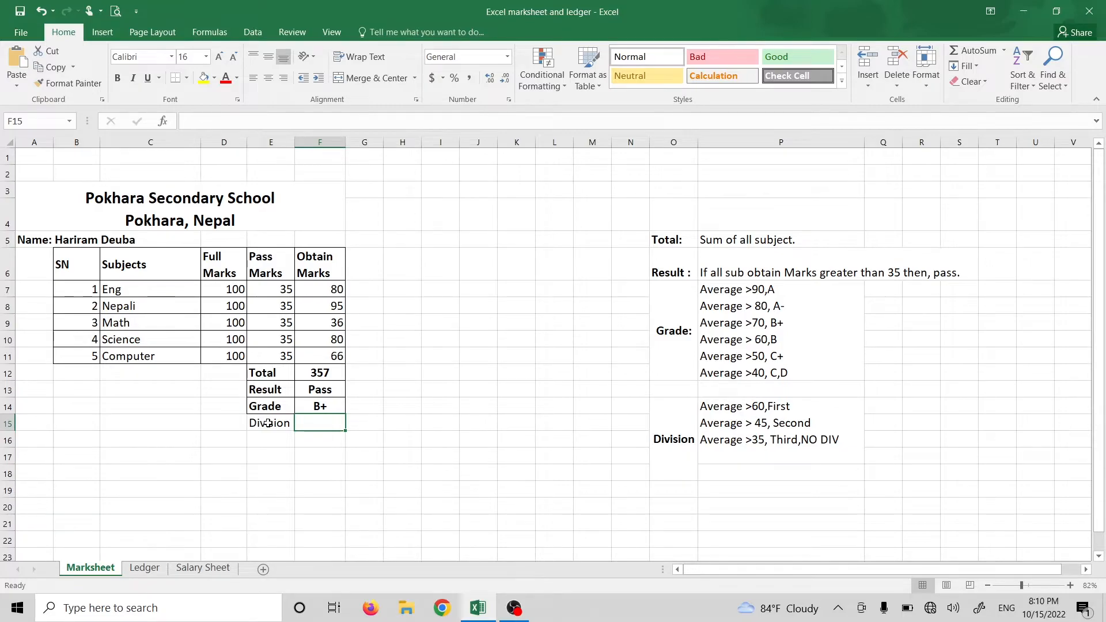
Apply all borders to the Grade and Division rows E14:F15 and make the Division cells E15:F15 bold.
drag(268, 423, 319, 406)
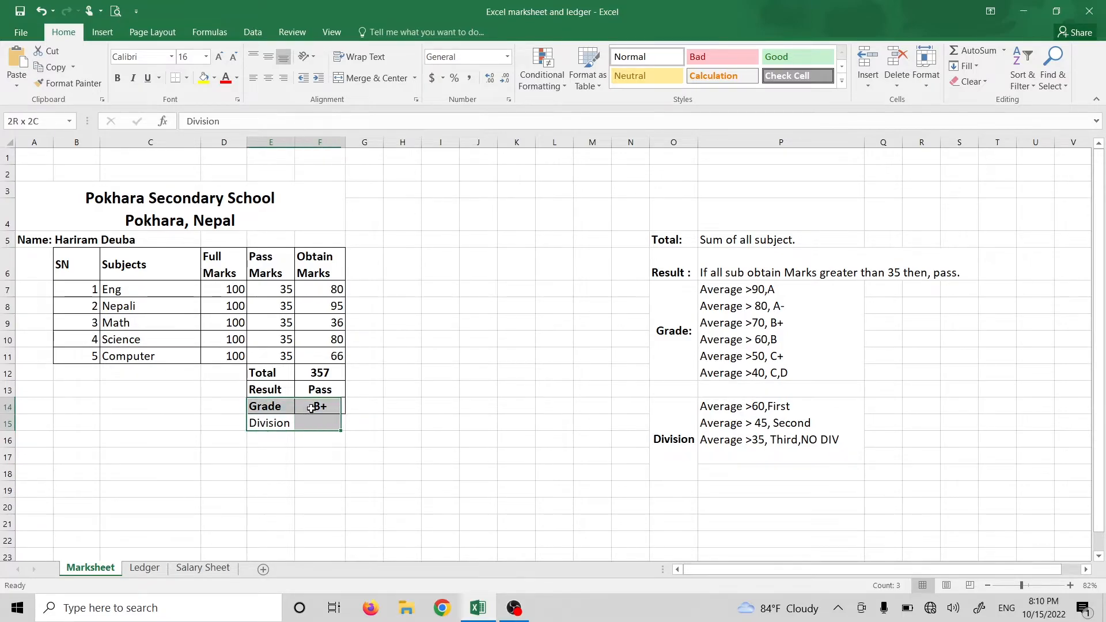
click(186, 78)
click(201, 198)
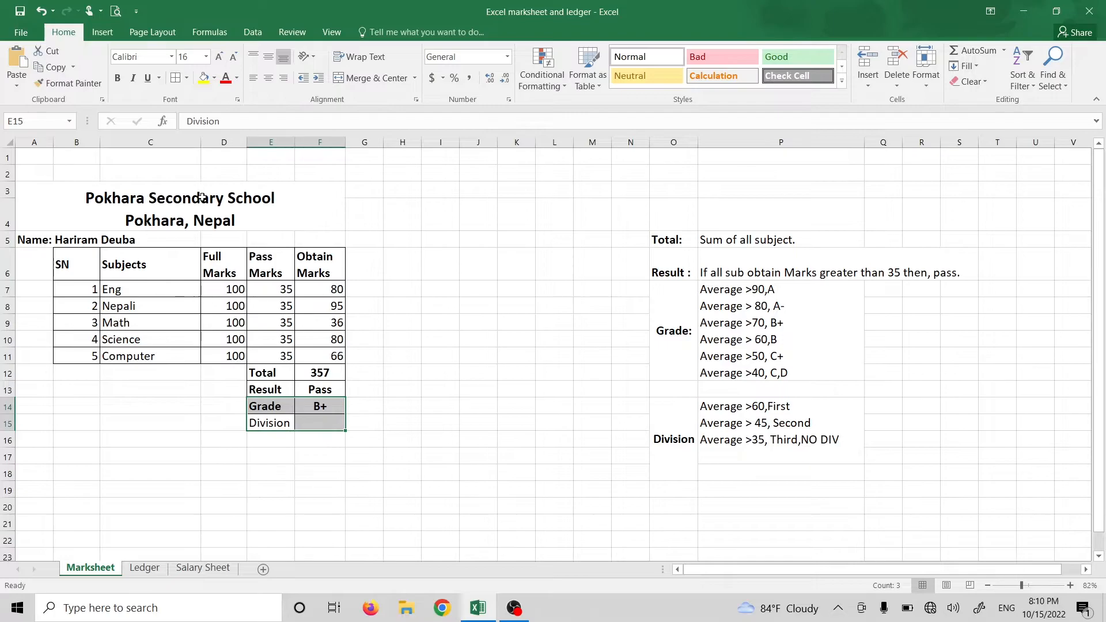
click(272, 419)
drag(272, 419, 319, 423)
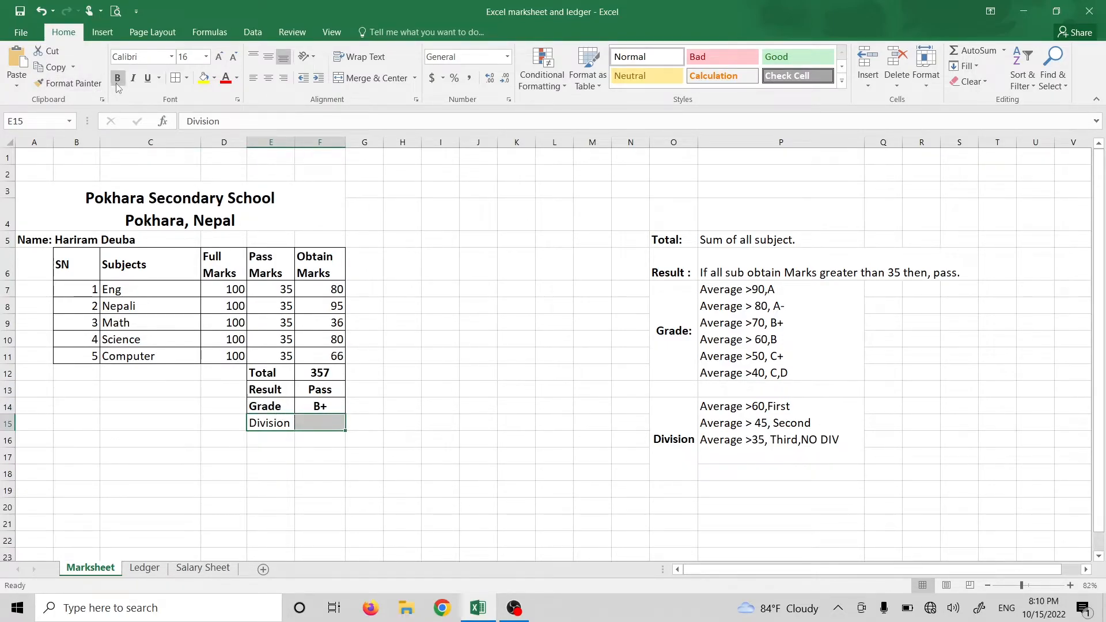
click(116, 82)
click(316, 337)
Start the Division formula in F15 with an IF clause returning "First" when the average of F7:F11 is >60.
click(311, 425)
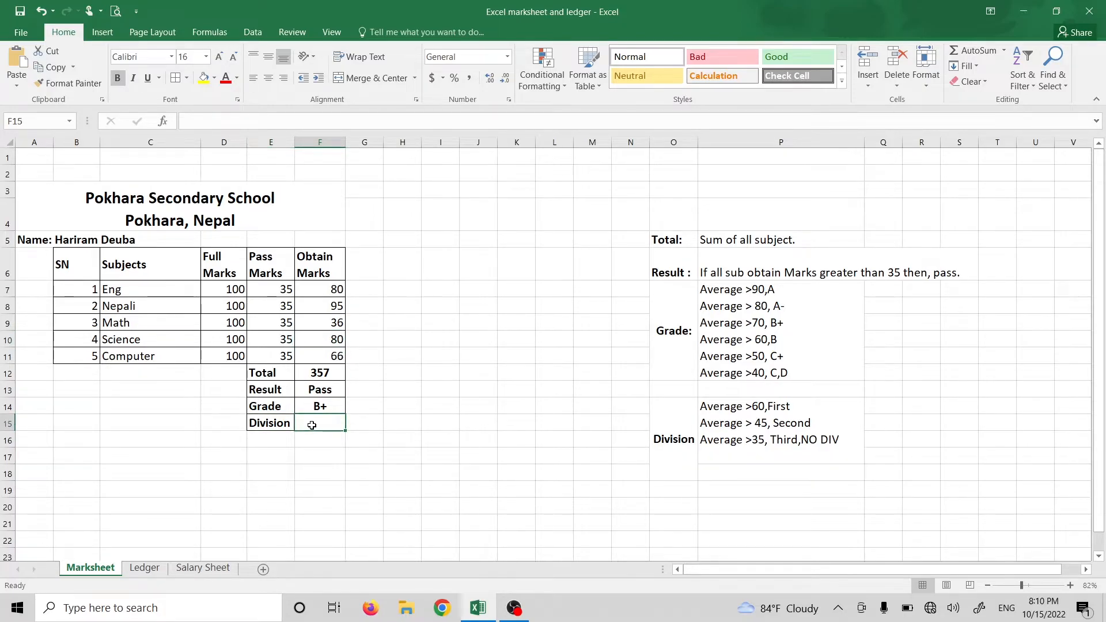
text(=if()
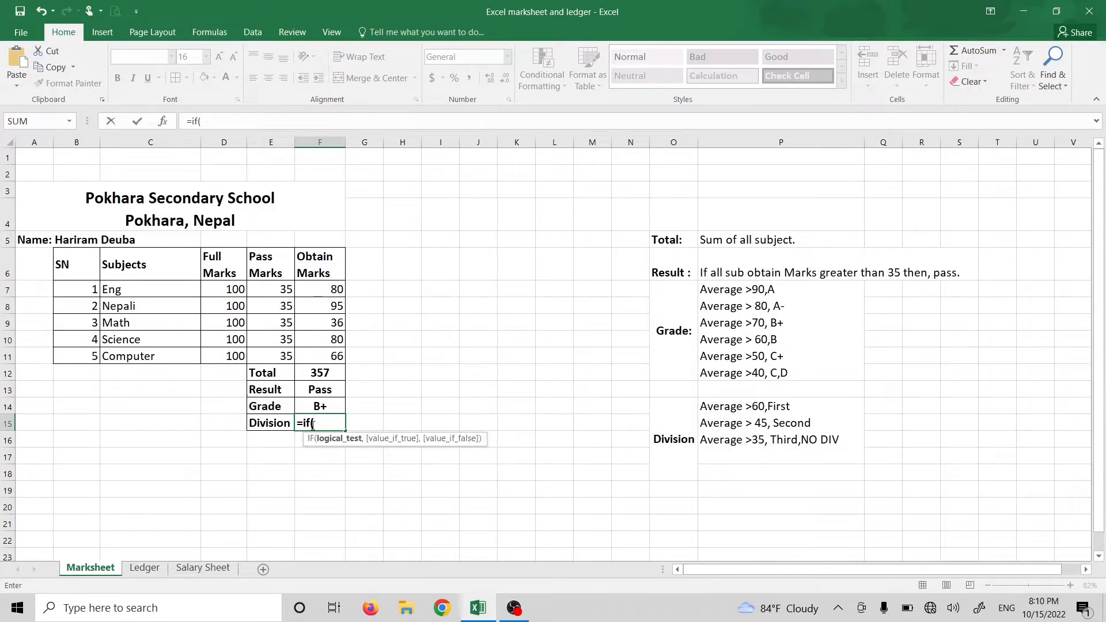
text(ave)
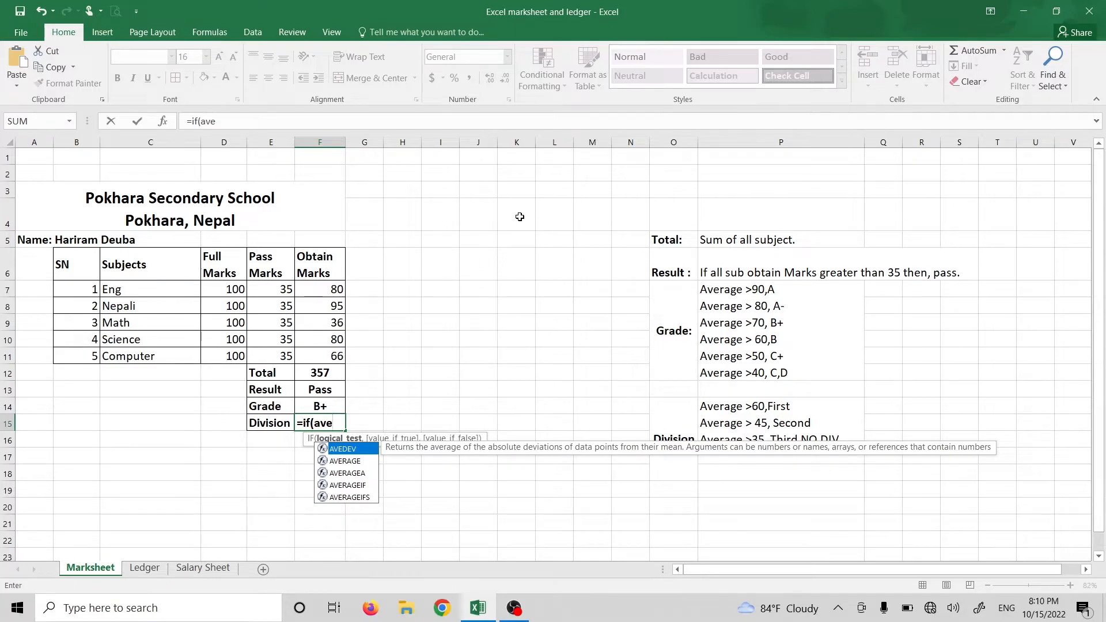
text(rage()
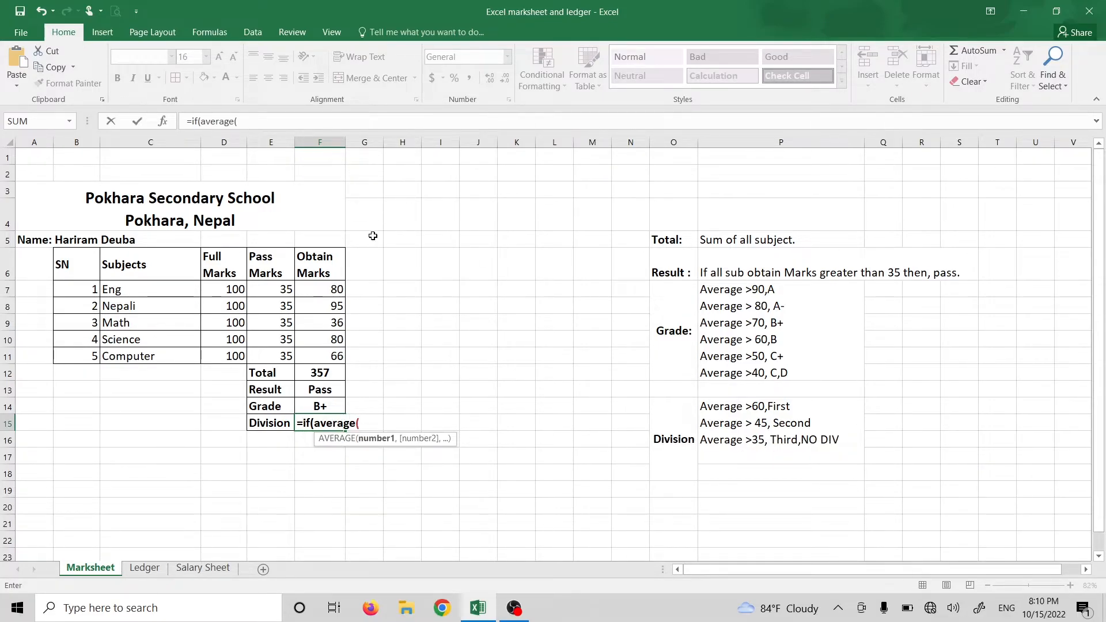
drag(331, 288, 321, 352)
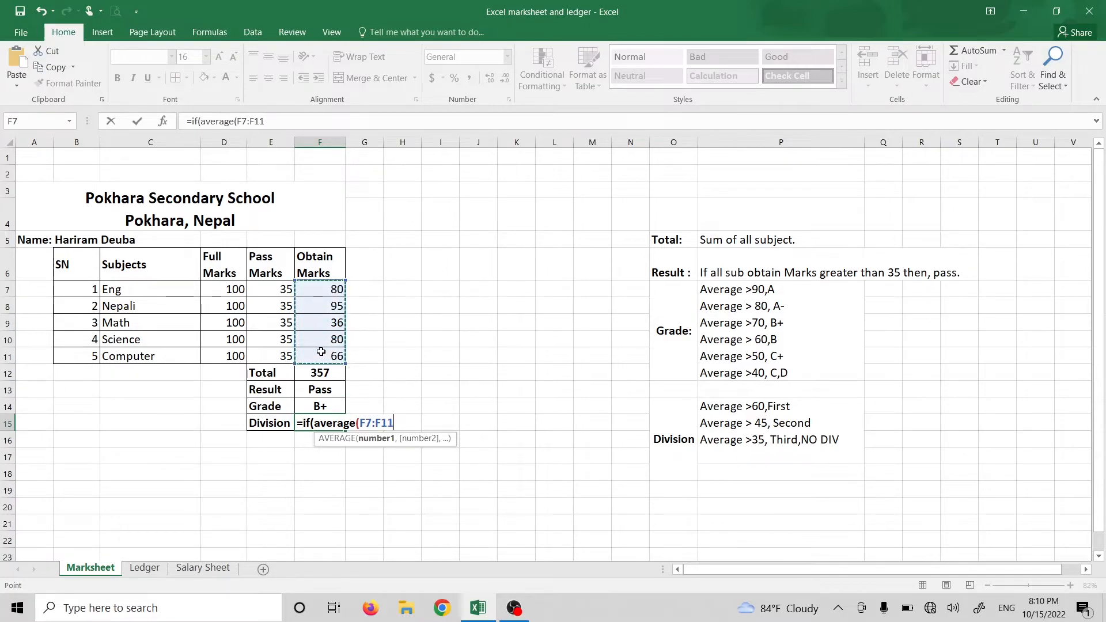
text())
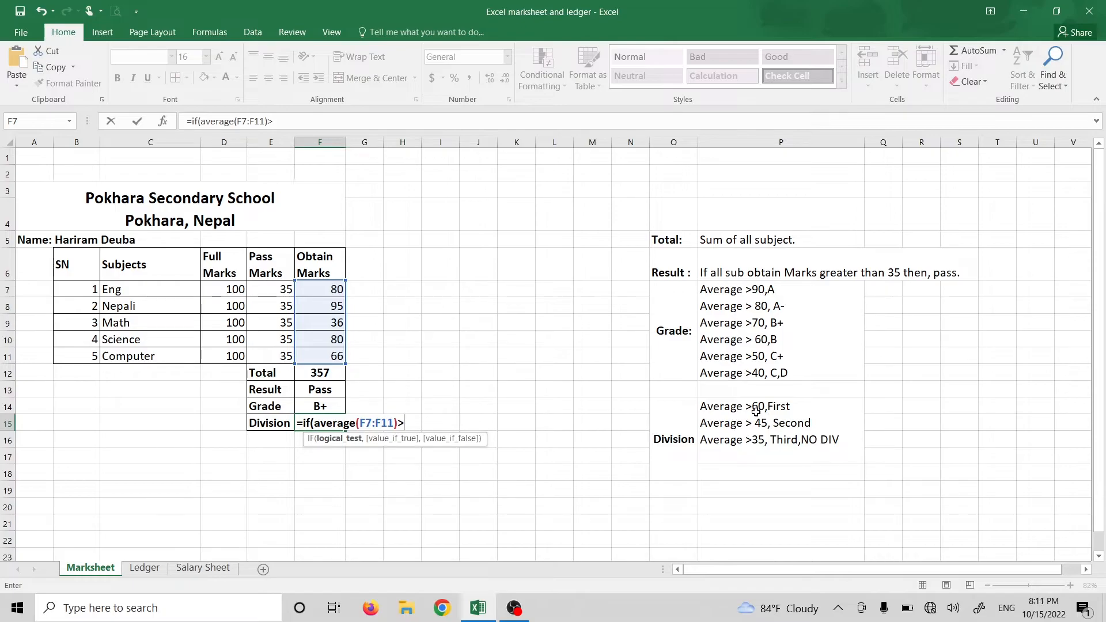
text(>60m)
key(BackSpace)
text(,)
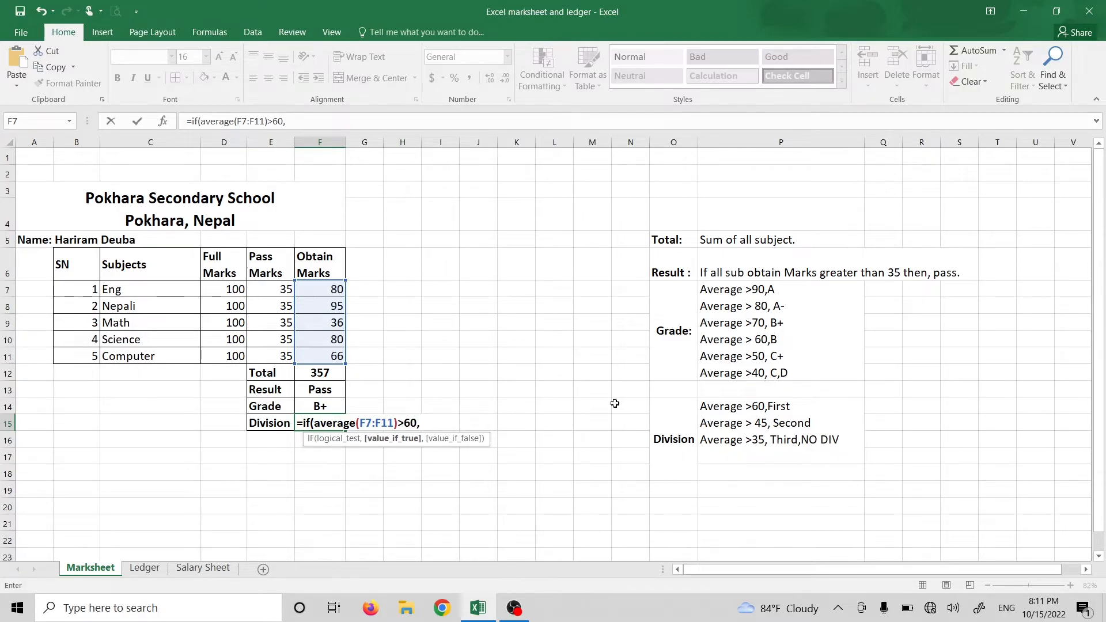
text("First",)
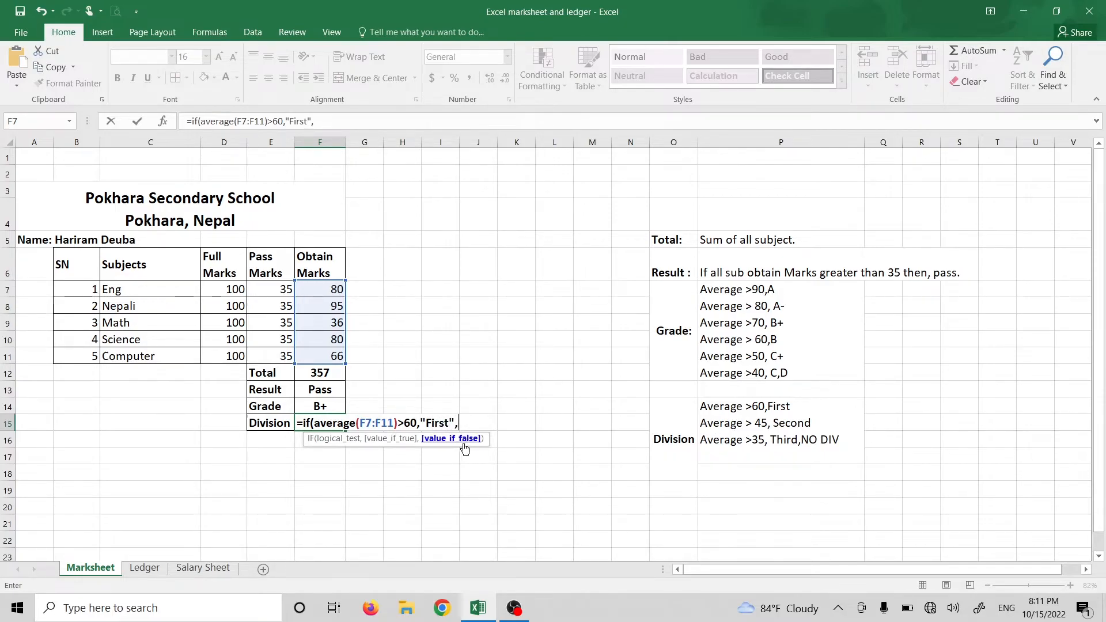
Copy the first IF clause of the Division formula without its equals sign and paste it twice at the formula's end.
drag(458, 422, 297, 423)
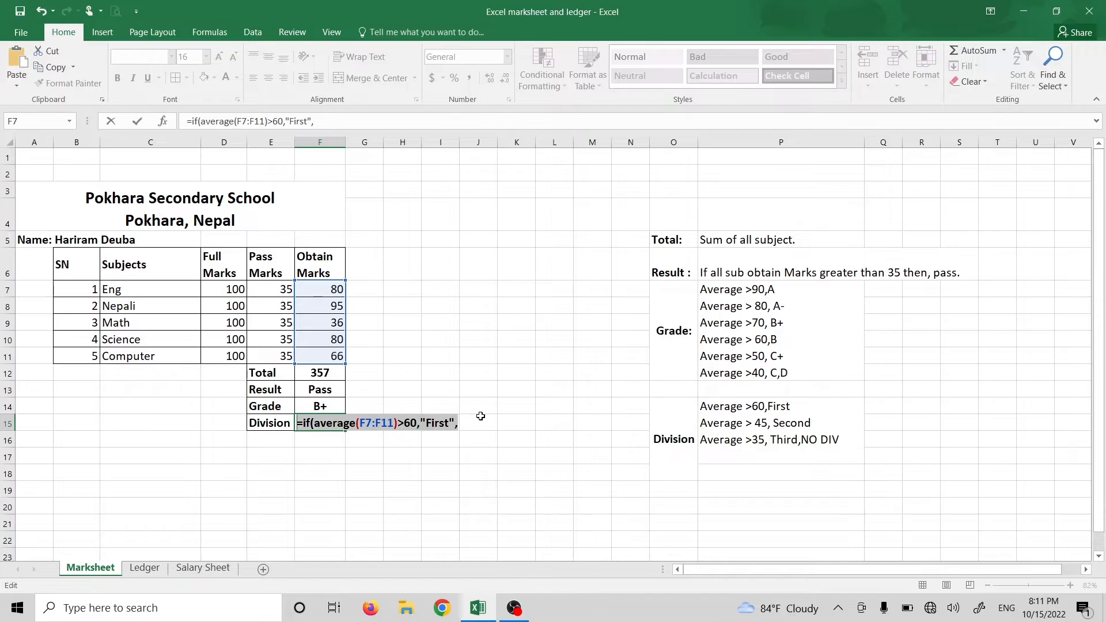
drag(460, 422, 306, 425)
key(ctrl+c)
click(459, 422)
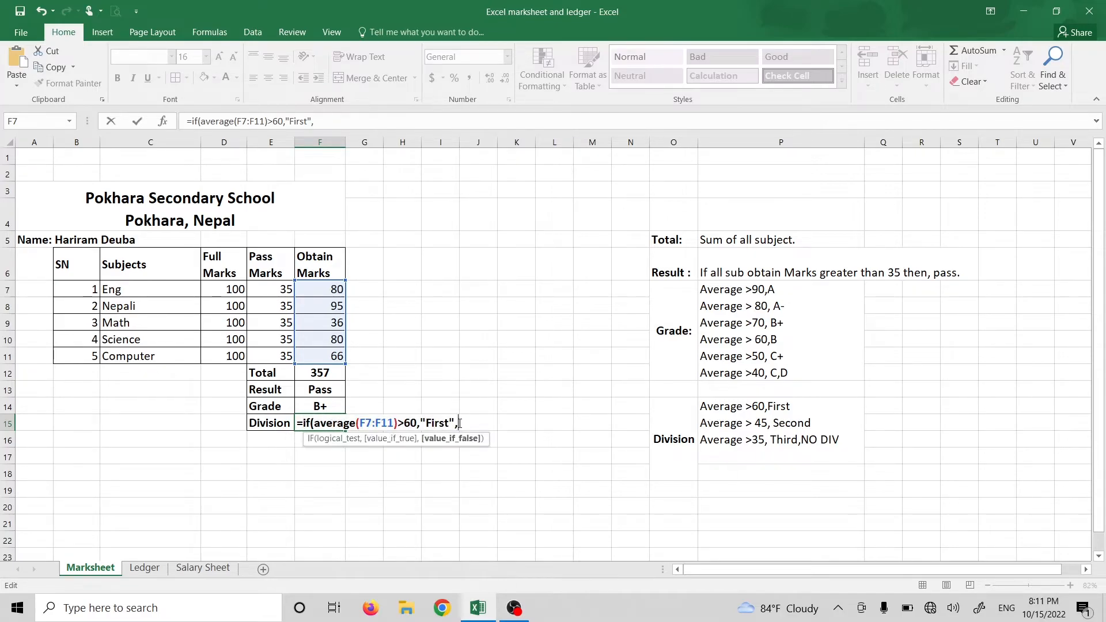
key(ctrl+v)
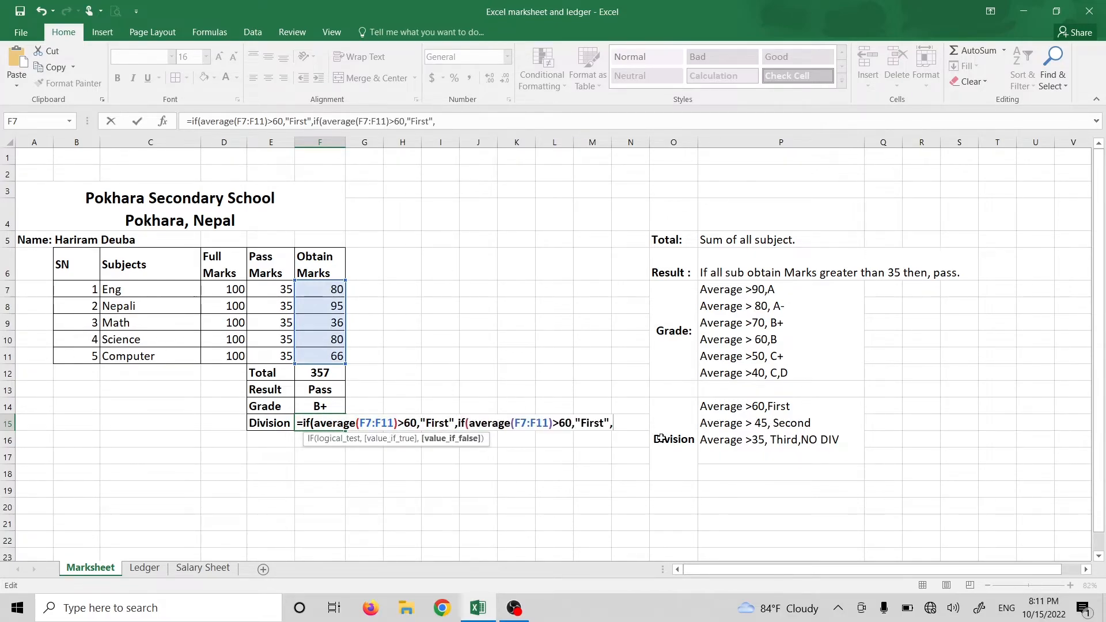
key(ctrl+v)
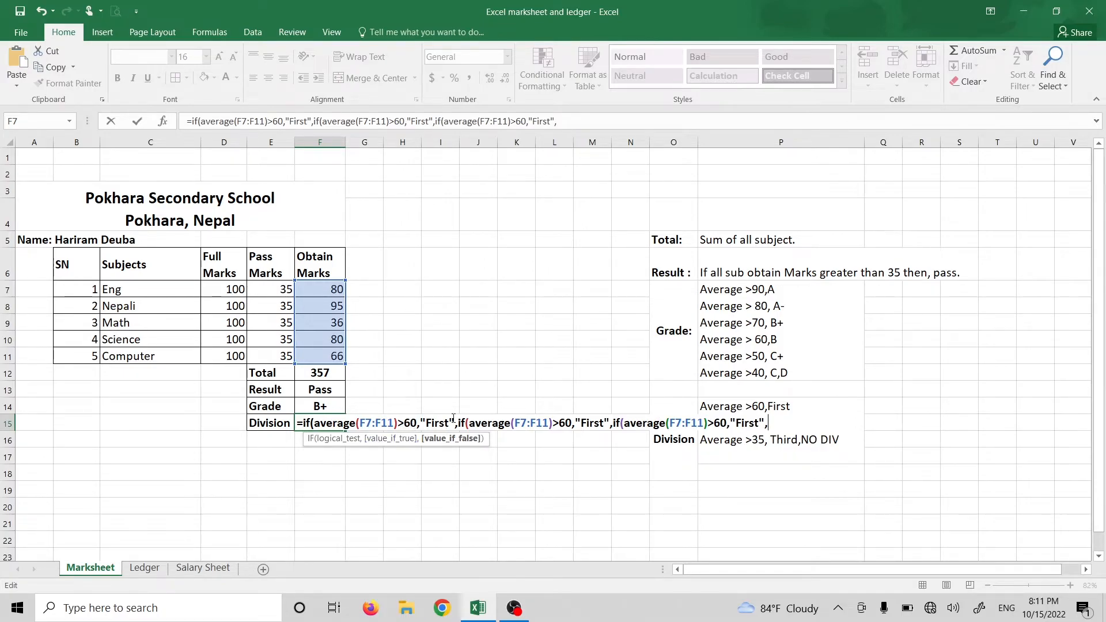
Edit the second IF clause of the Division formula to return "Second" for an average >40.
click(560, 423)
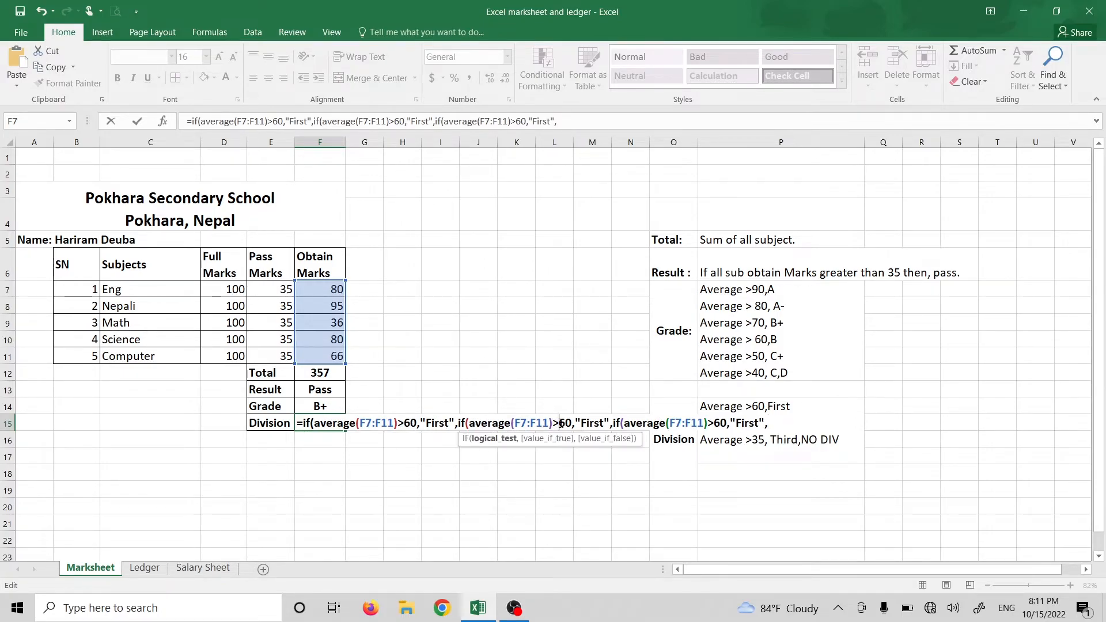
key(Delete)
text(4)
key(Right)
key(Right)
key(Delete)
key(Delete)
key(Delete)
key(Delete)
key(Delete)
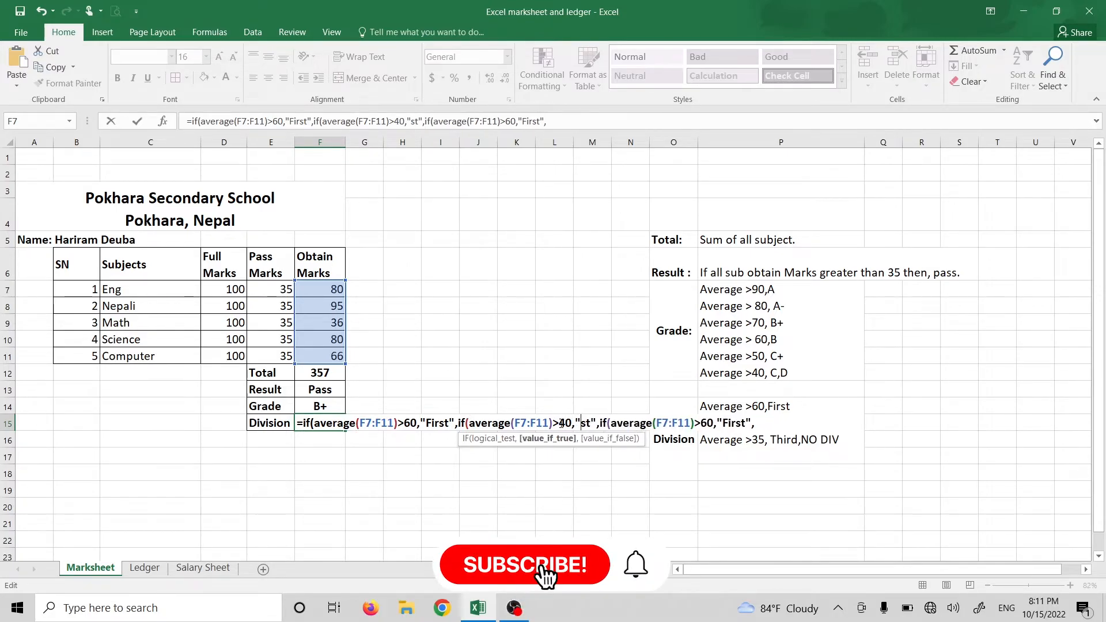
text(Second)
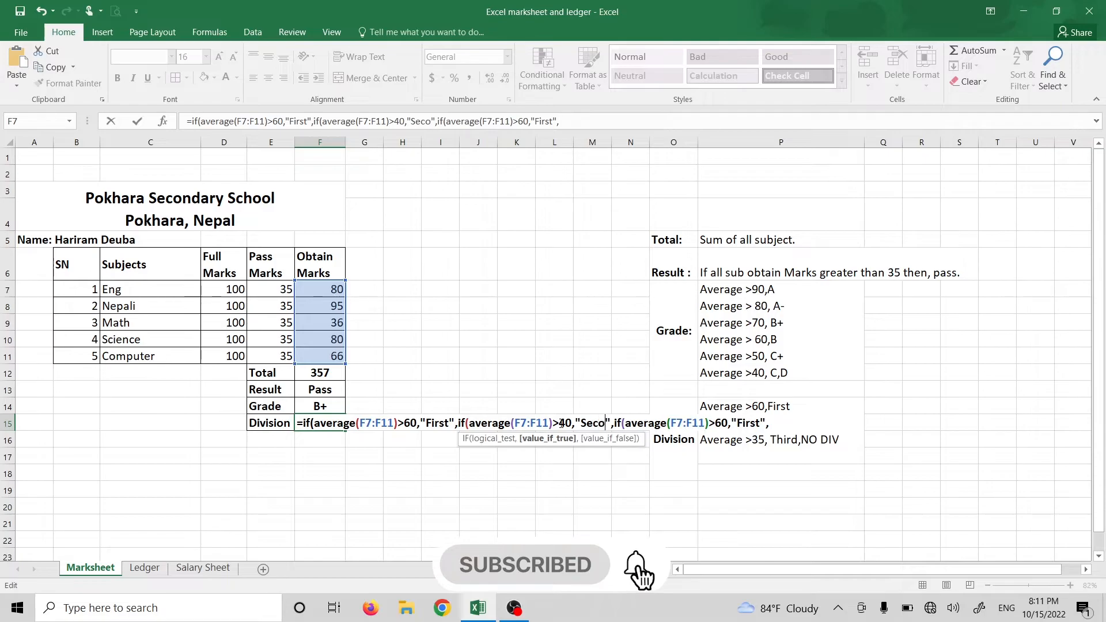
Edit the third IF clause of the Division formula to return "Third" for an average >35.
click(736, 422)
key(BackSpace)
key(Delete)
text(35)
key(Right)
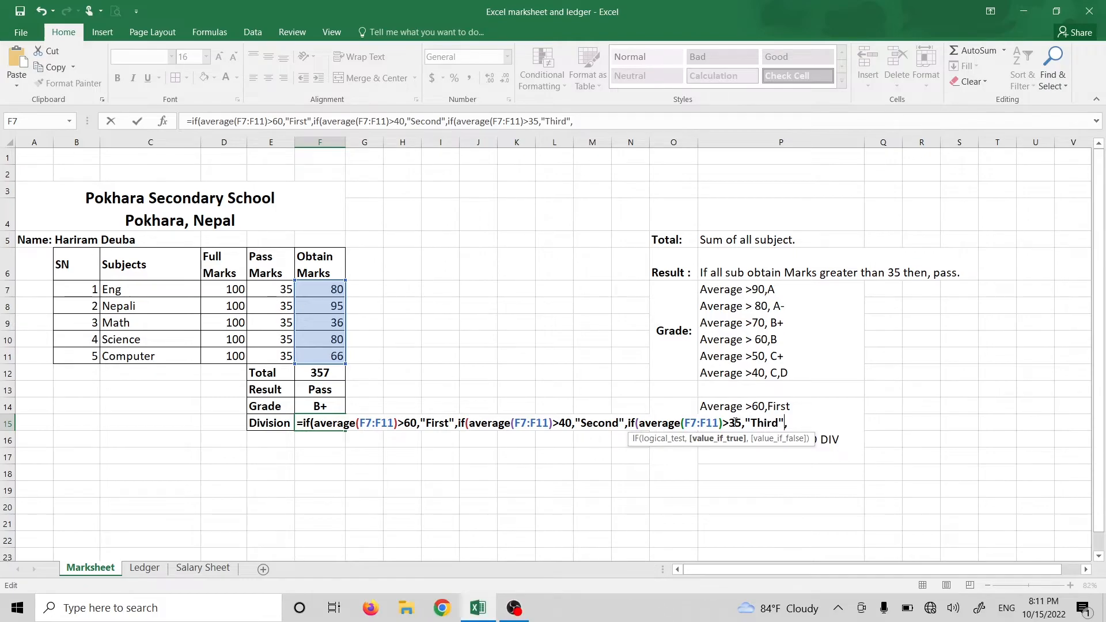
Finish the Division formula with "No DIV" as the final false value and three closing parentheses, and enter it.
key(Right)
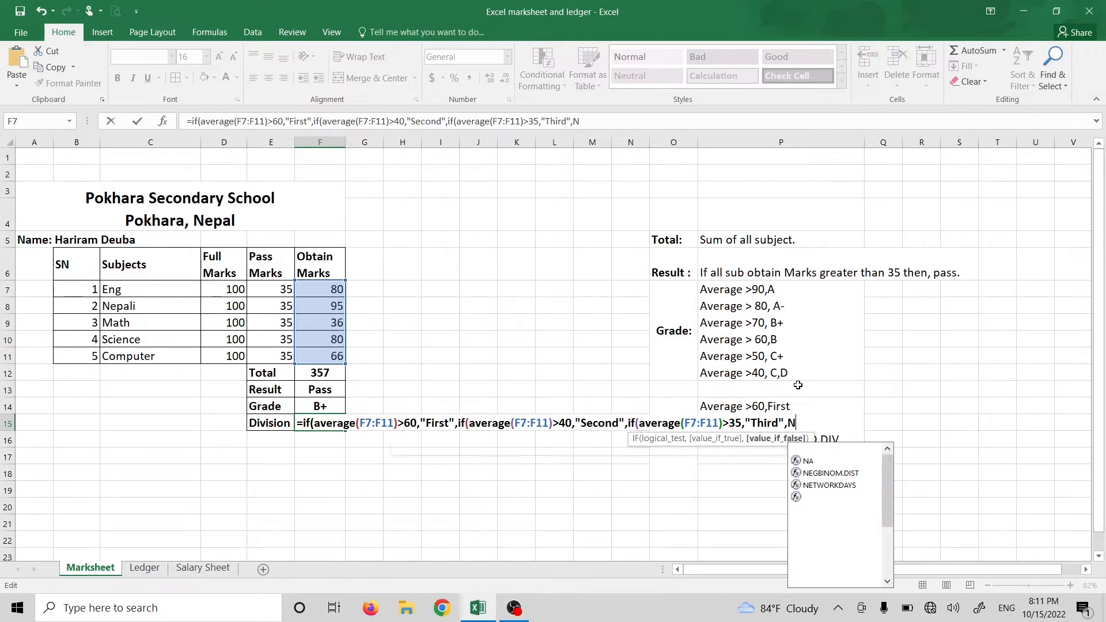
text("N)
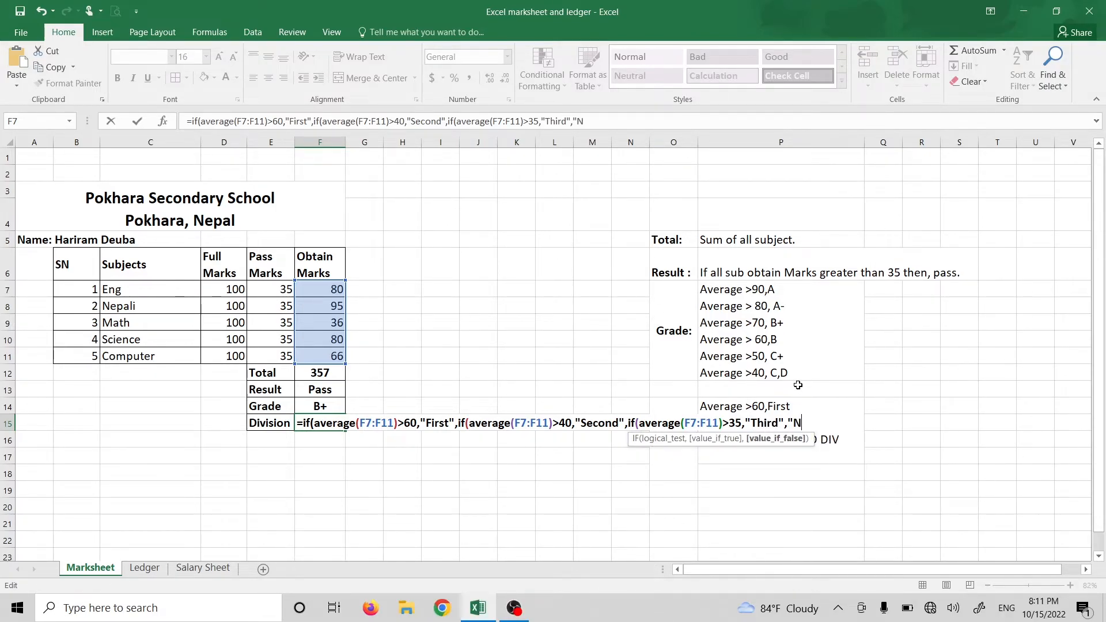
text(o DIV"))))
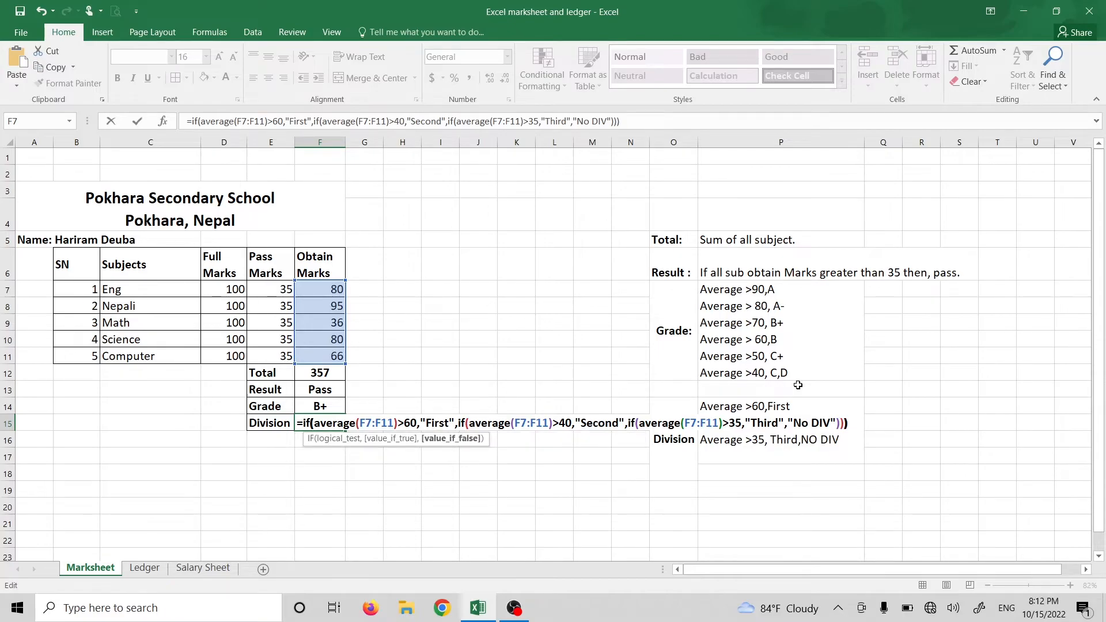
click(646, 116)
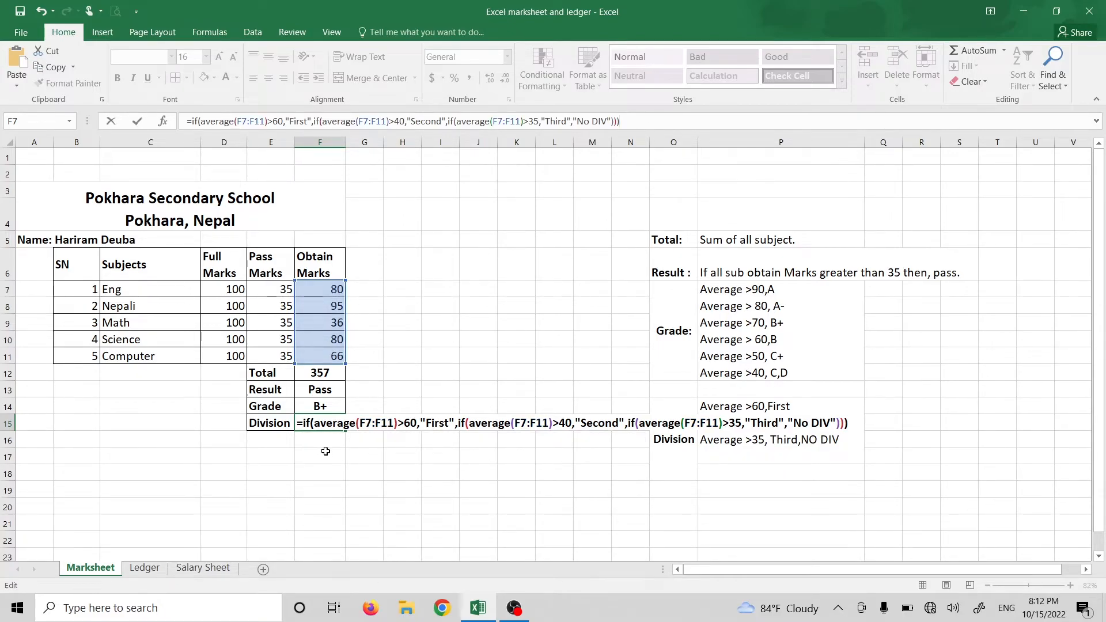
key(Return)
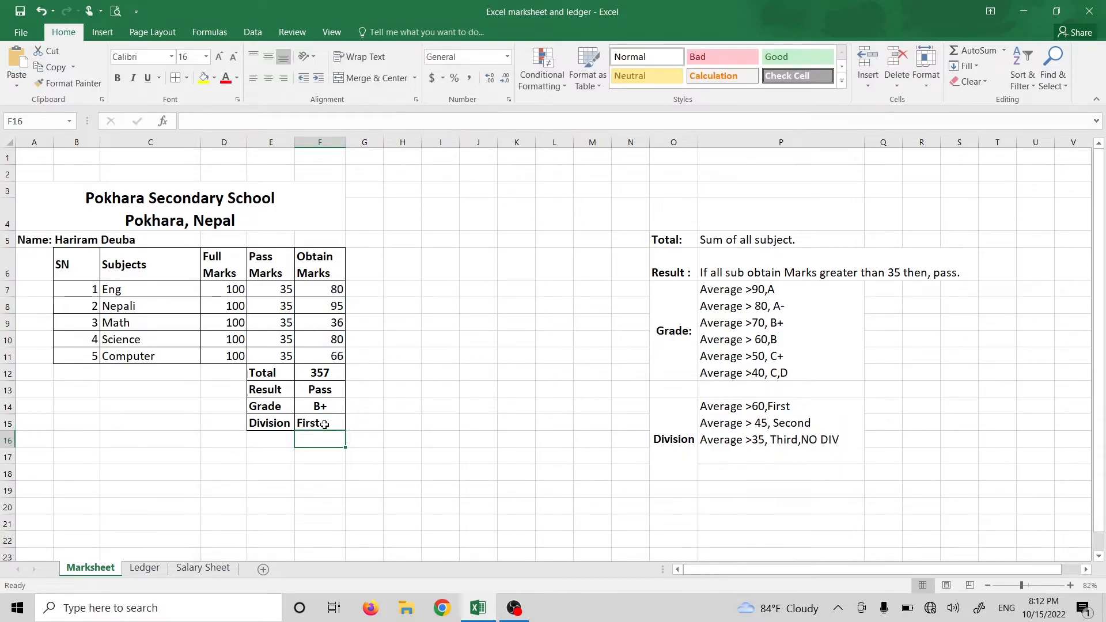
Change the "Second" threshold in the Division formula in F15 to >45 and enter the corrected formula.
click(325, 425)
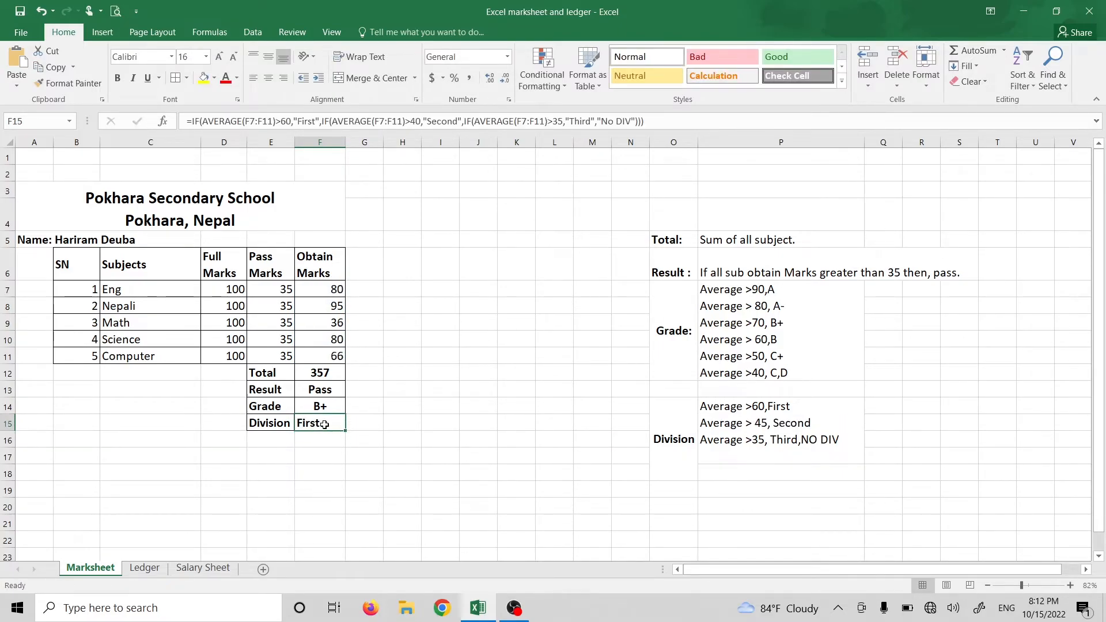
click(686, 121)
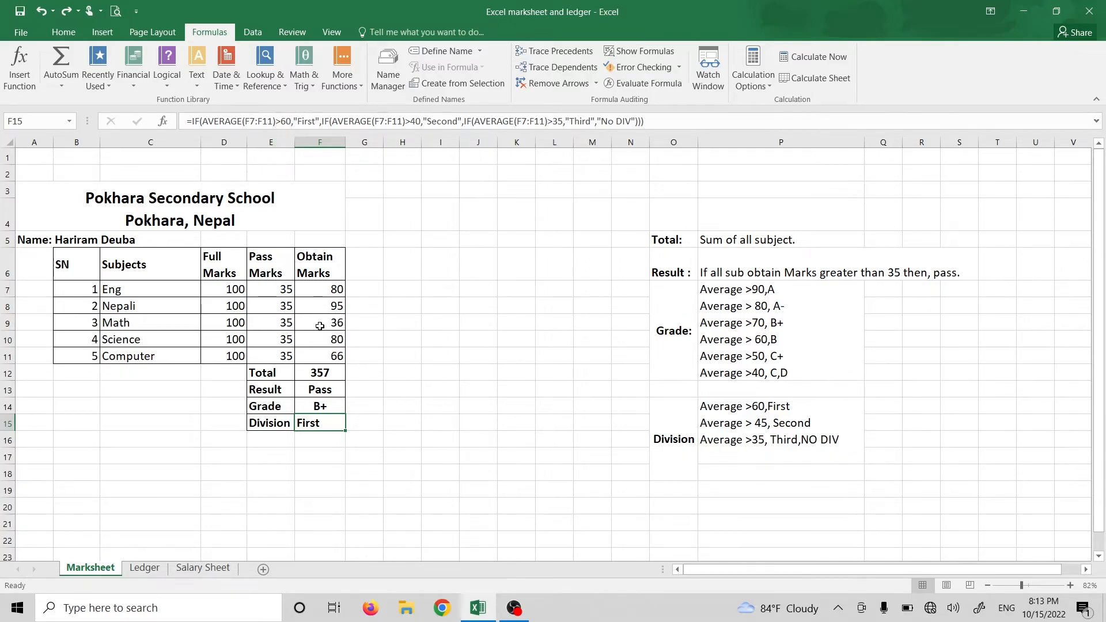
click(293, 122)
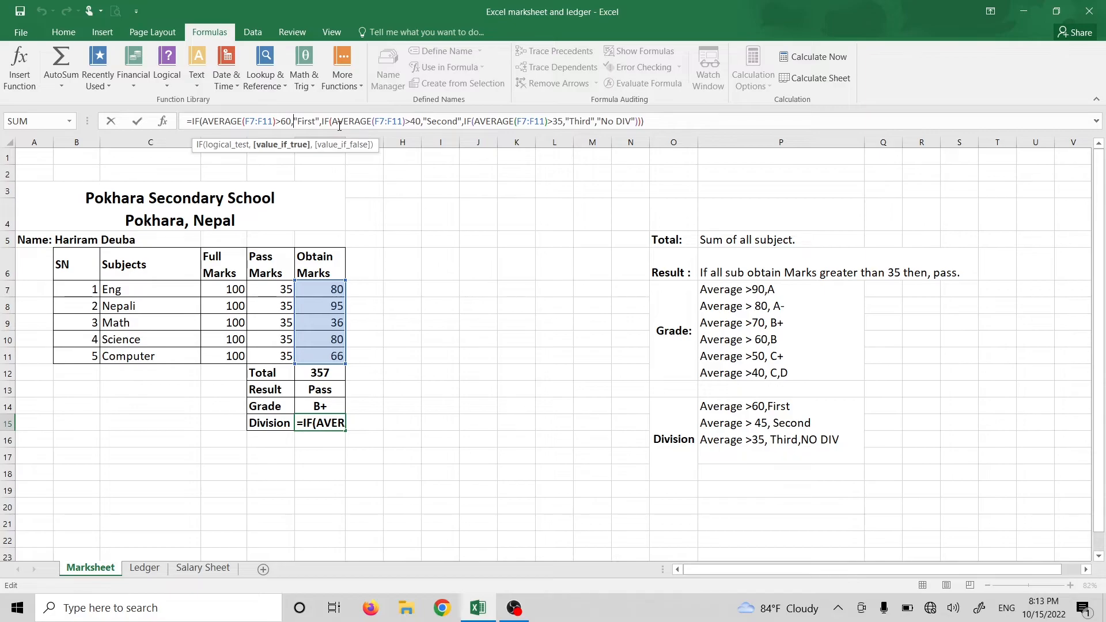
click(421, 122)
key(BackSpace)
text(5)
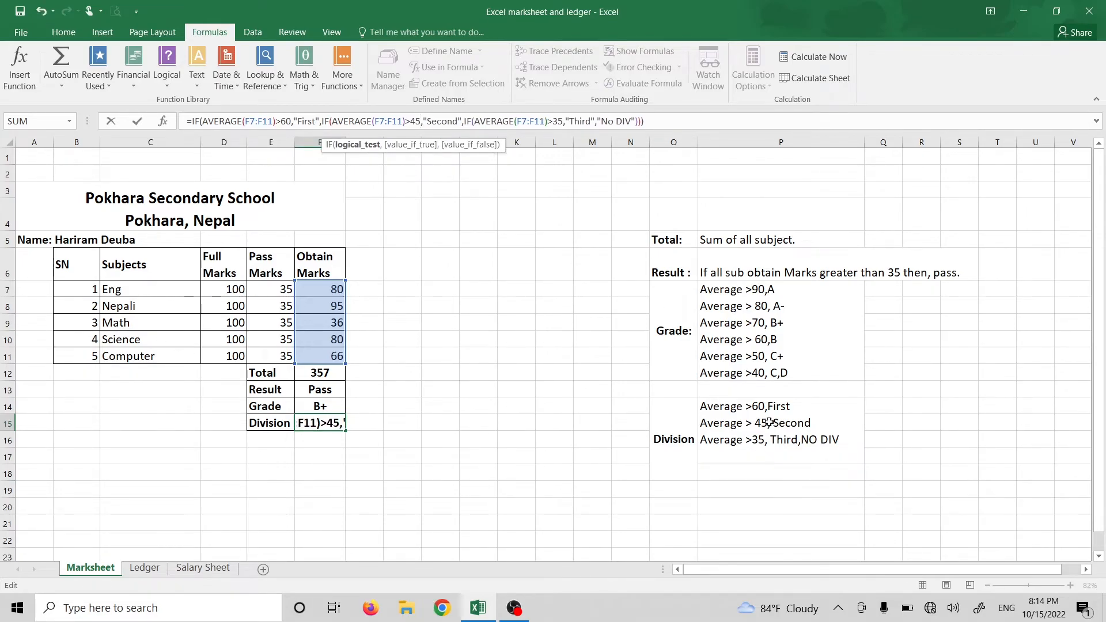
click(562, 123)
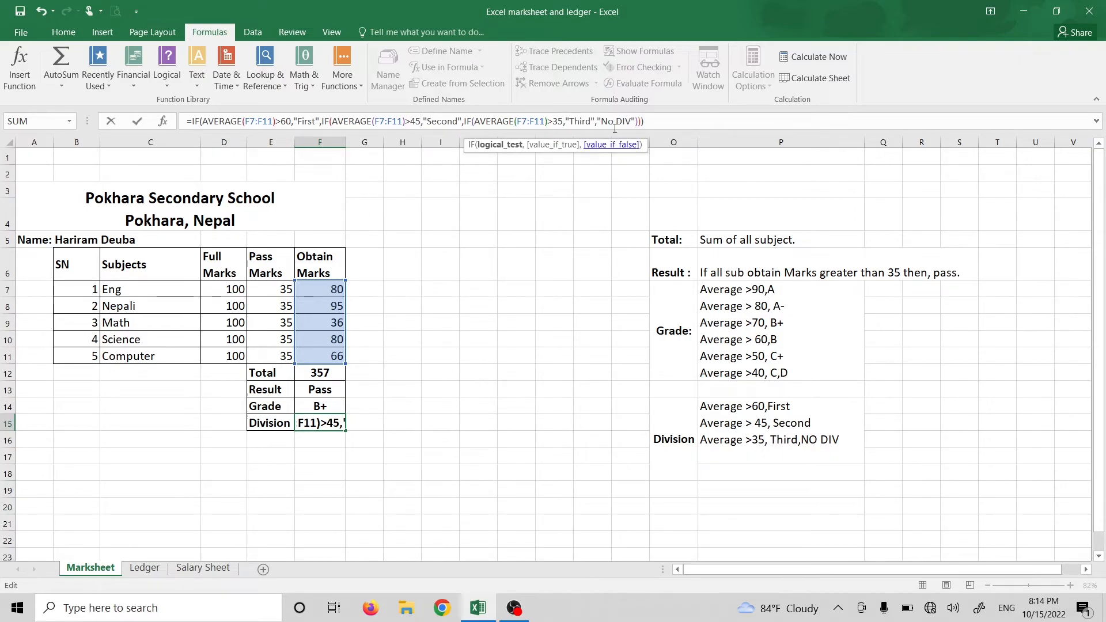
click(652, 121)
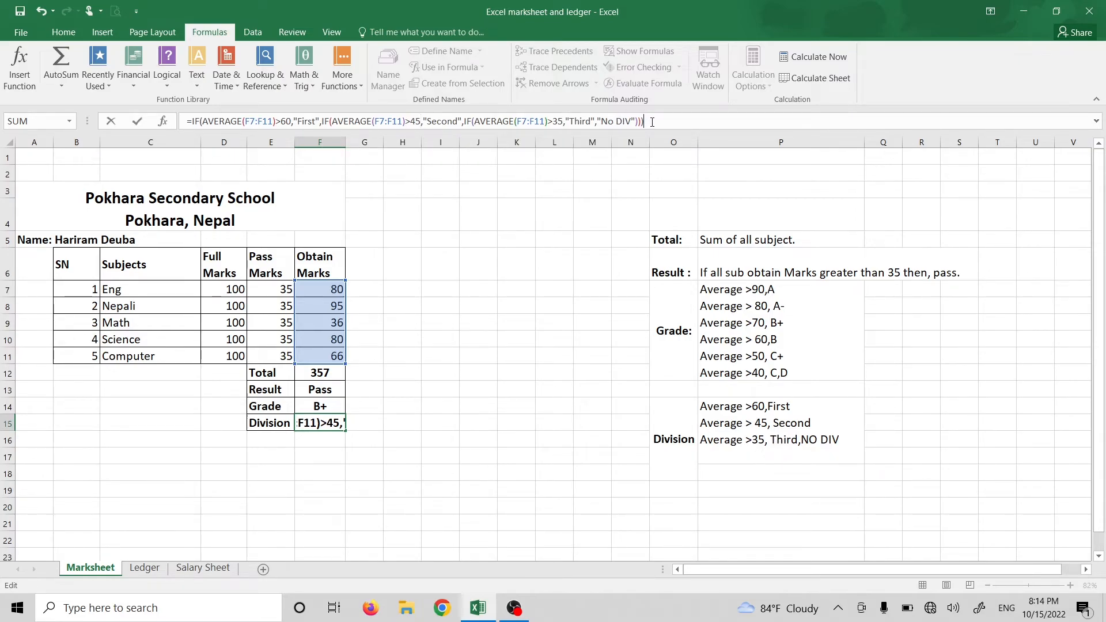
key(Return)
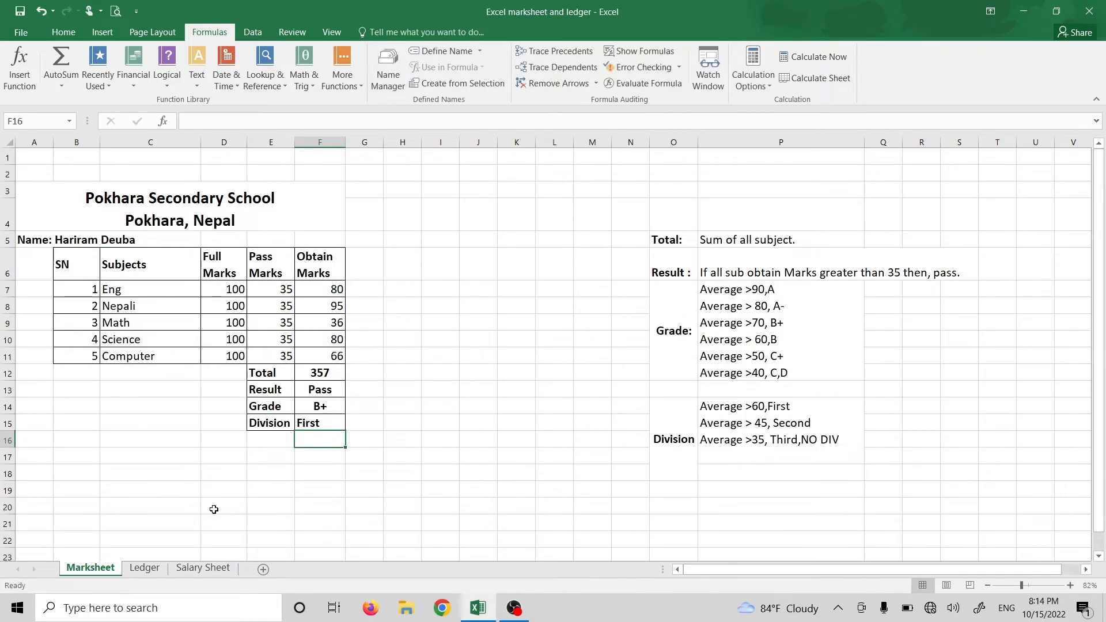
Enter the label "Average" in cell E16, directly below the Division label.
click(326, 427)
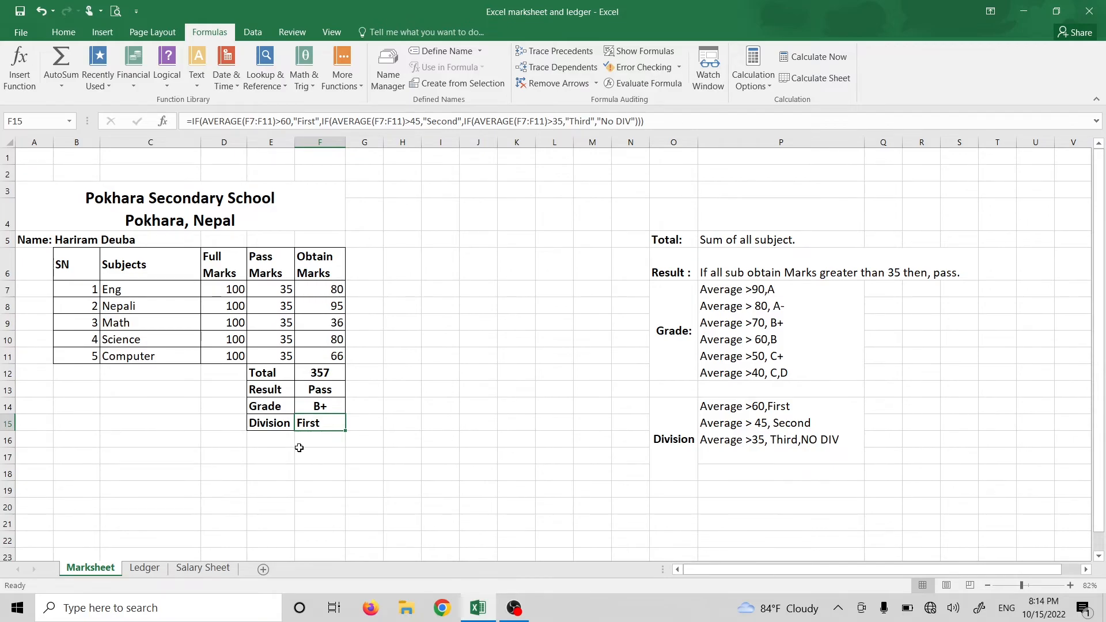
click(271, 446)
text(=)
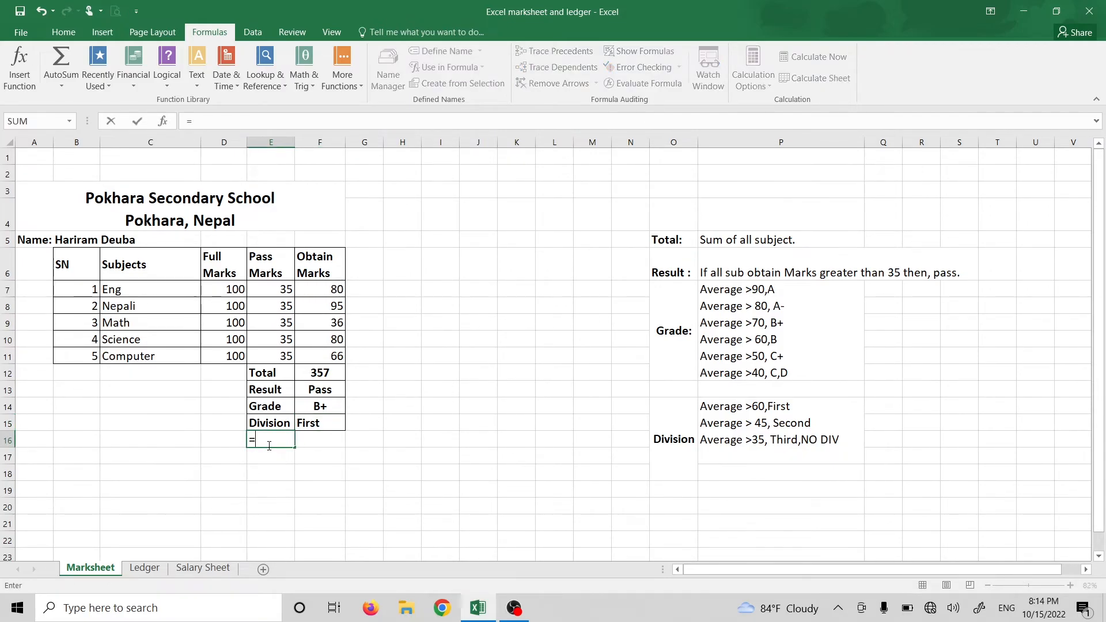
key(BackSpace)
text(Average)
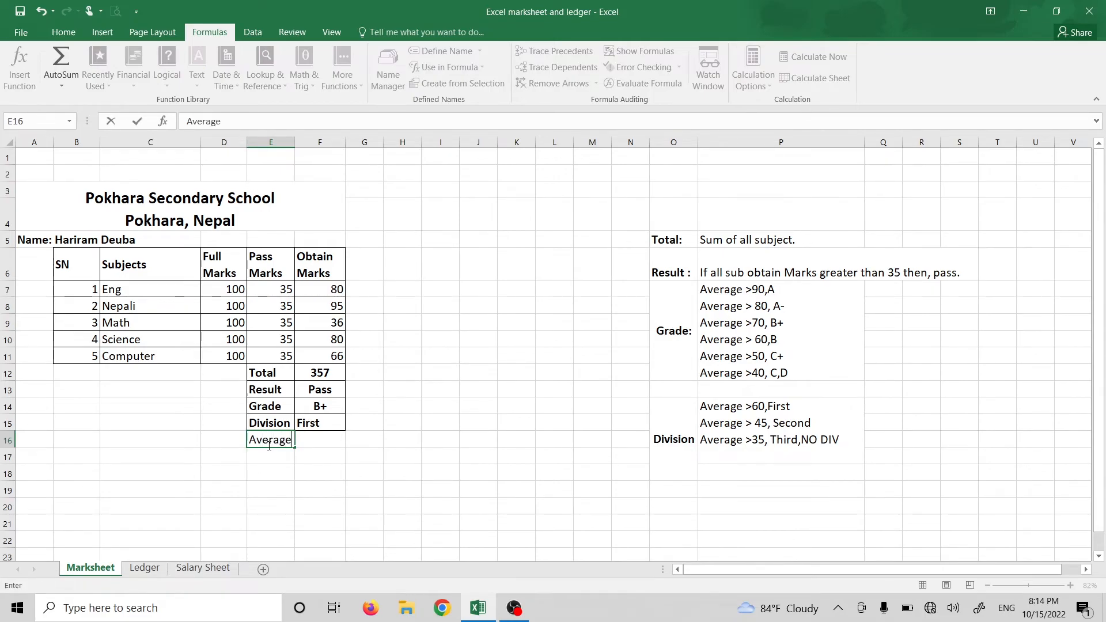
key(Tab)
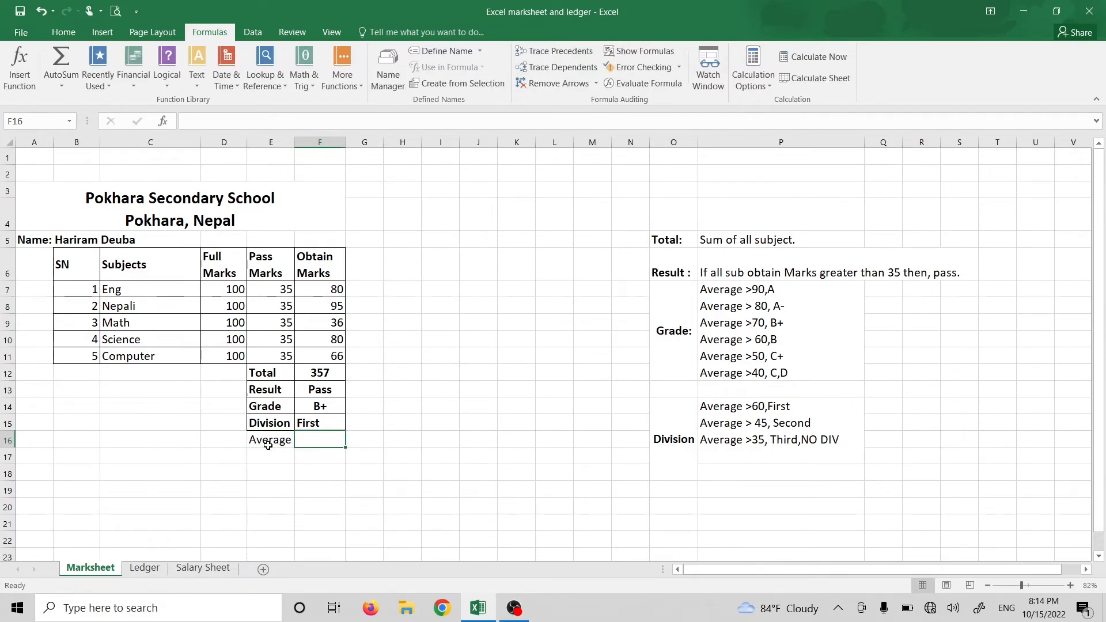
Enter an AVERAGE formula in F16 that averages the obtained marks in F7:F11.
text(=ave)
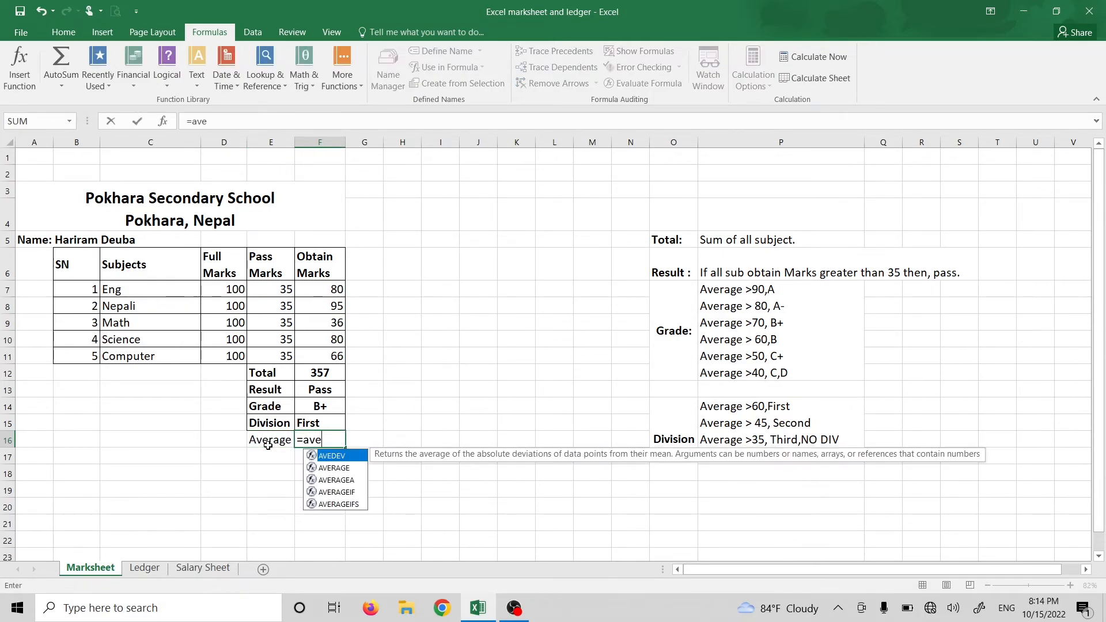
text(rage()
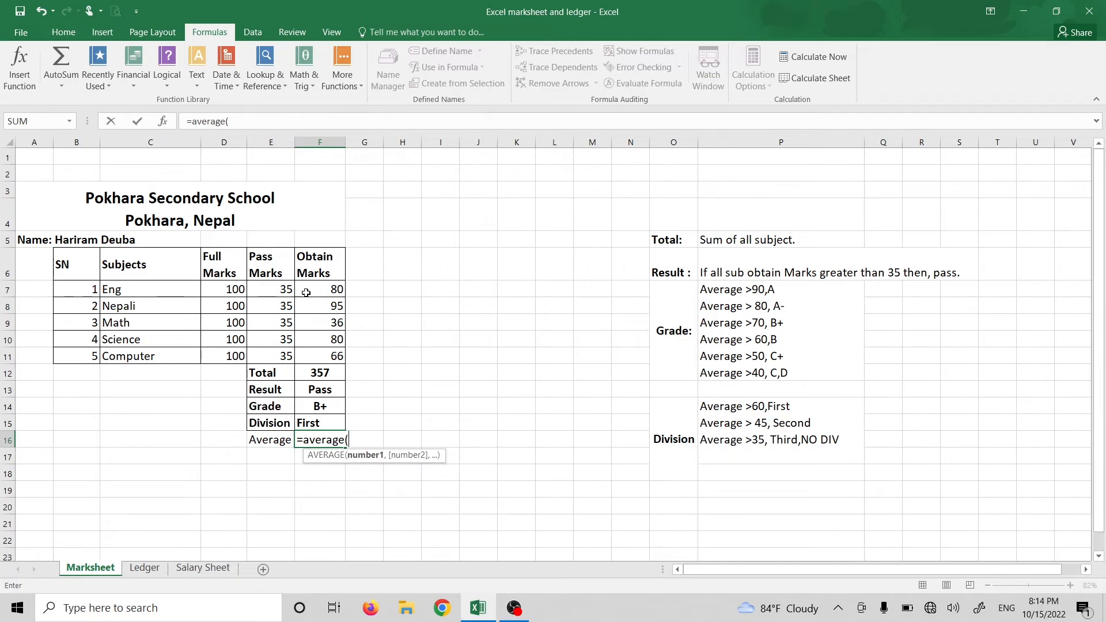
drag(319, 293, 325, 356)
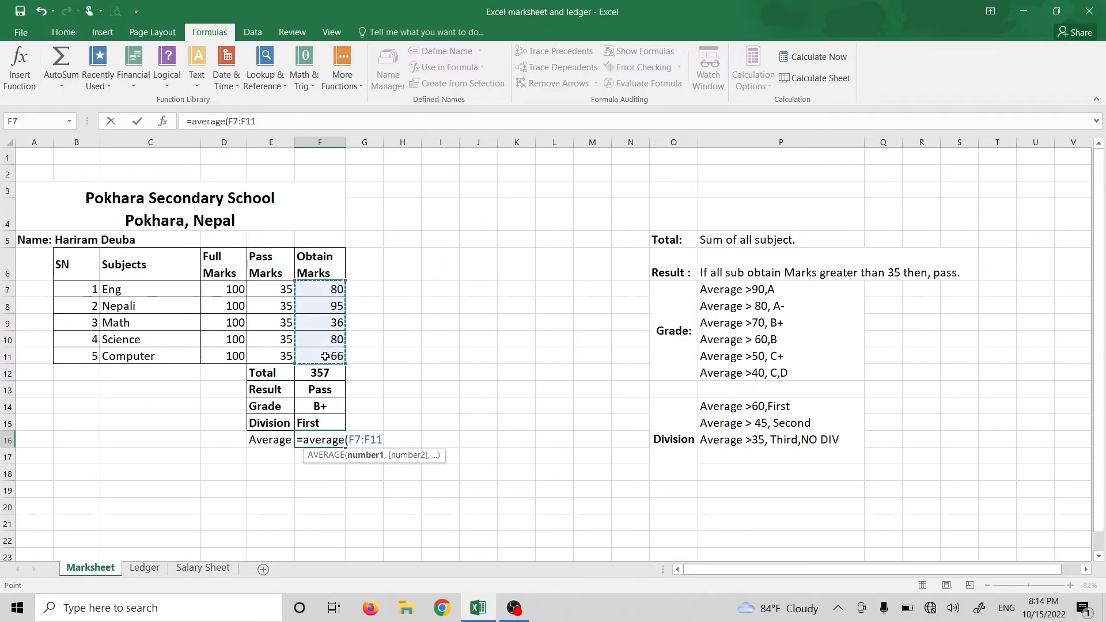
text())
key(Return)
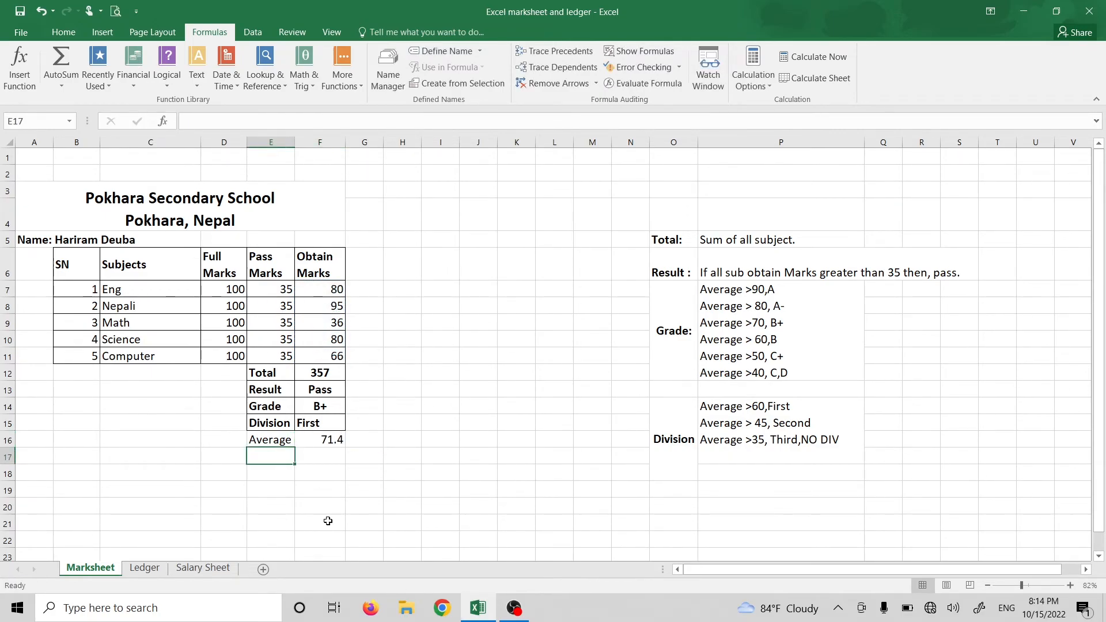
Check the formulas behind the Average, Division and Grade results in F16, F15 and F14.
click(330, 441)
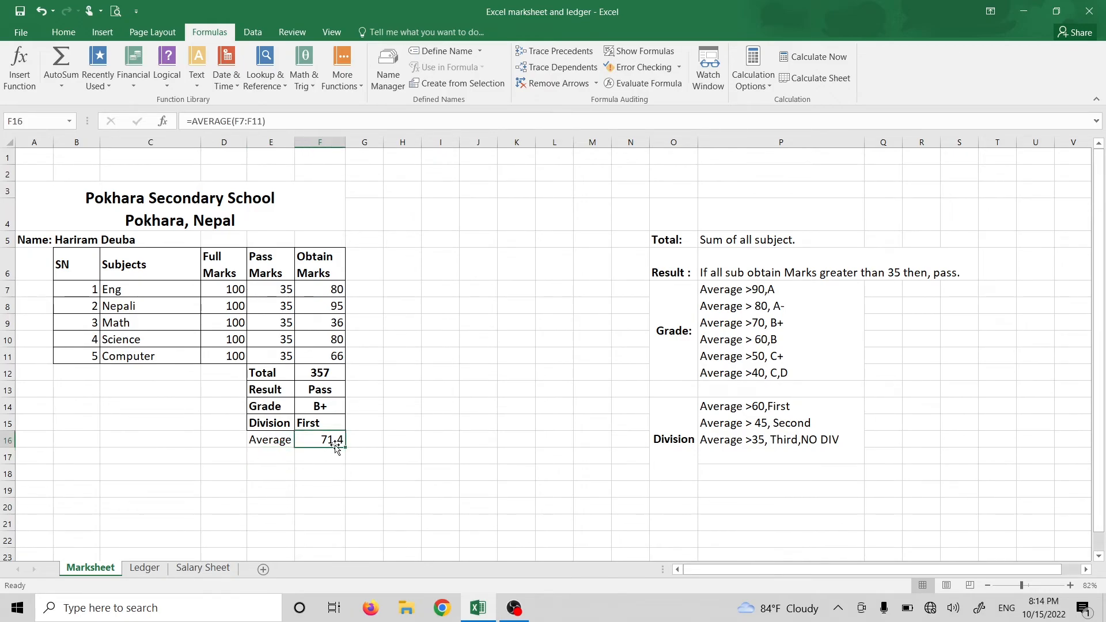
click(315, 424)
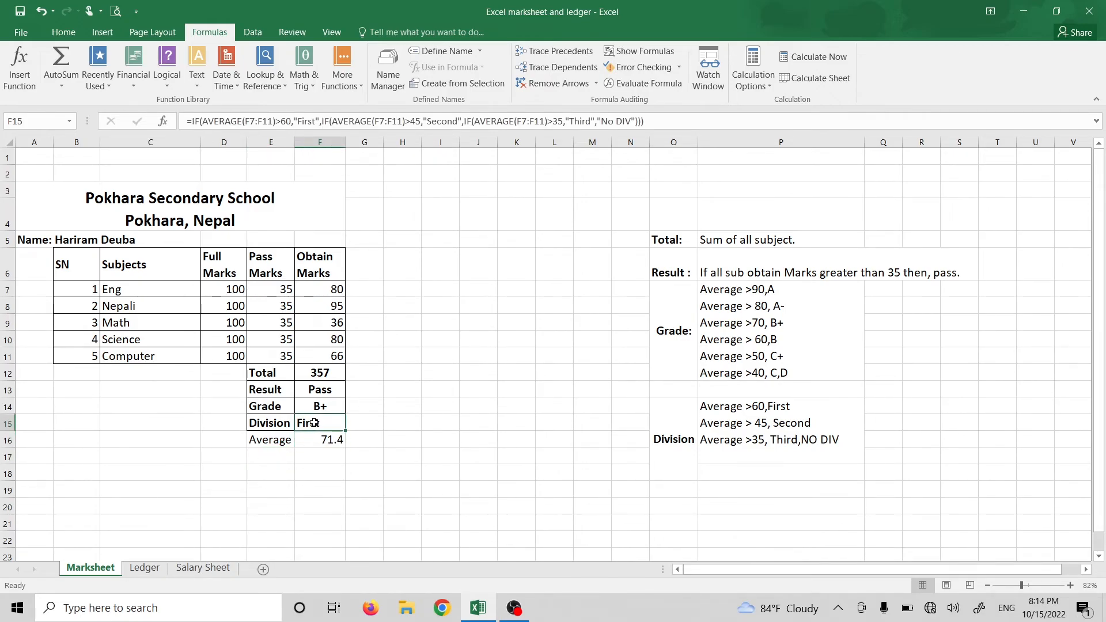
click(327, 406)
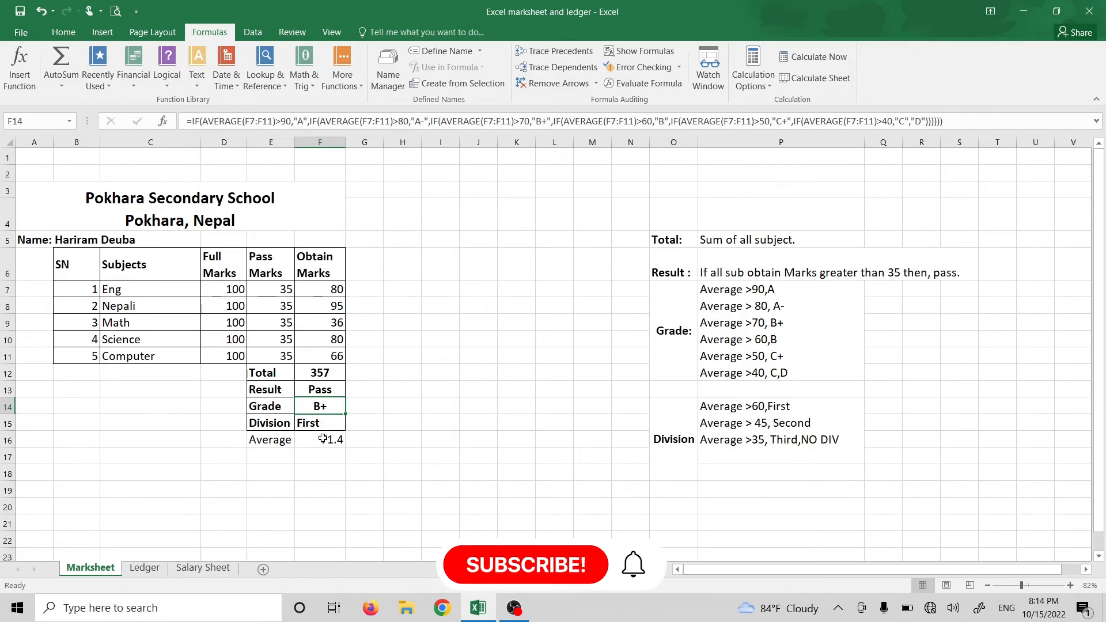
double_click(281, 443)
drag(281, 442, 313, 441)
click(293, 468)
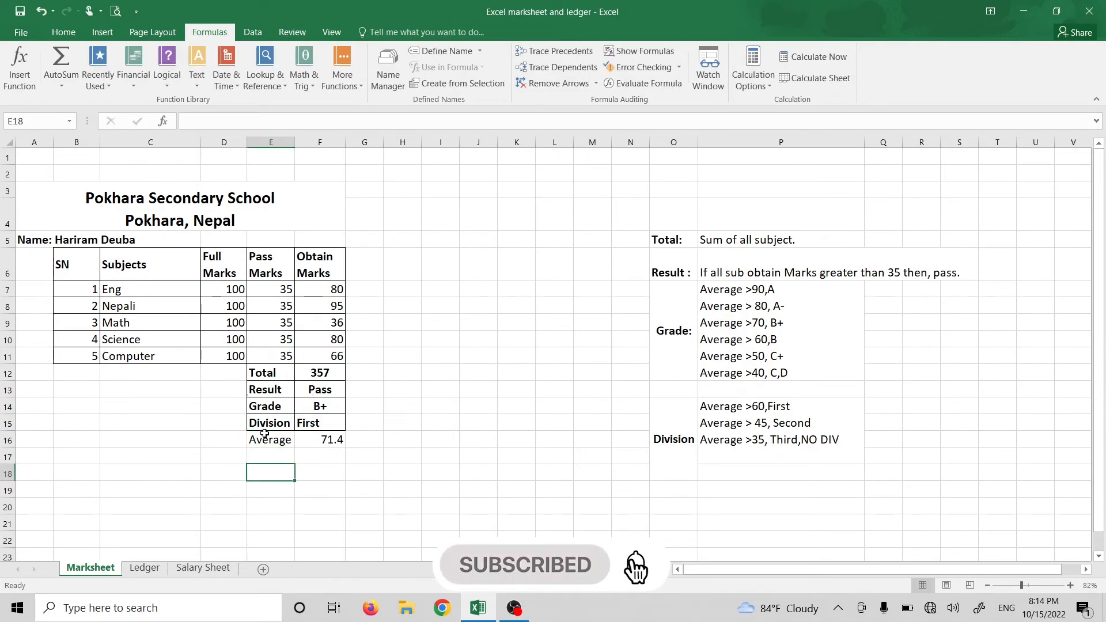
click(276, 408)
click(275, 424)
click(438, 373)
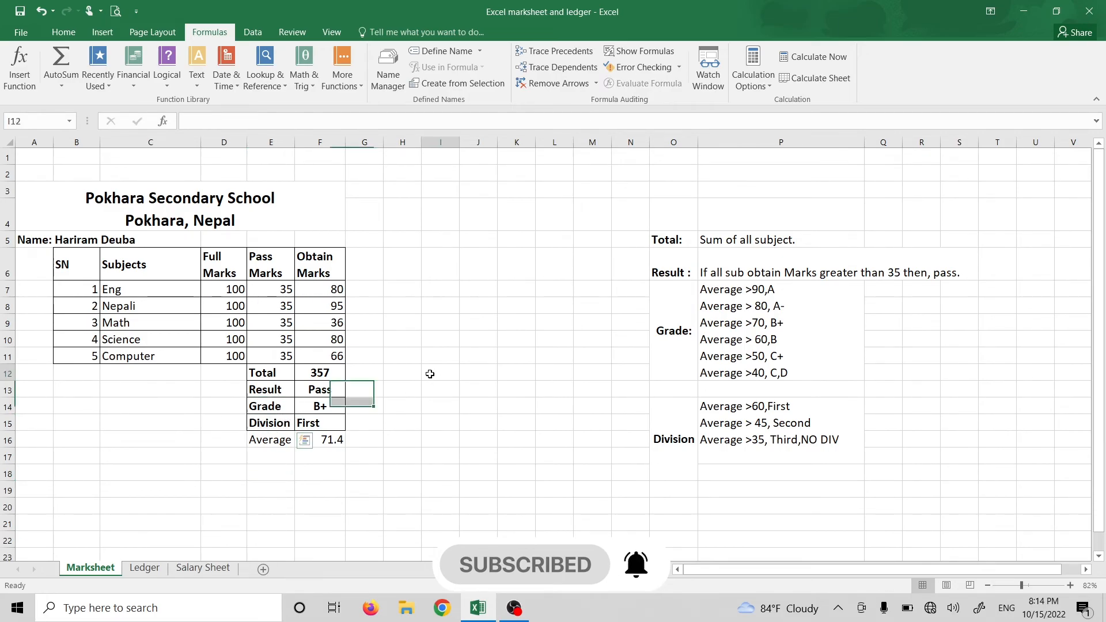
Apply borders around the cells of the Average row, E16:F16, to match the rows above.
drag(273, 443, 322, 441)
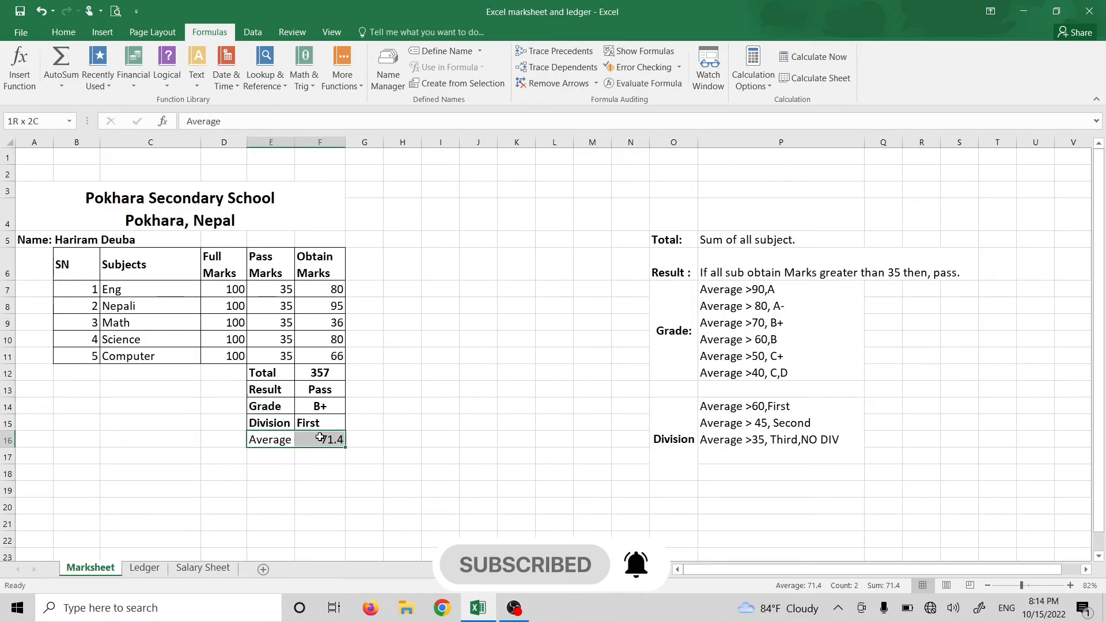
click(64, 32)
click(441, 289)
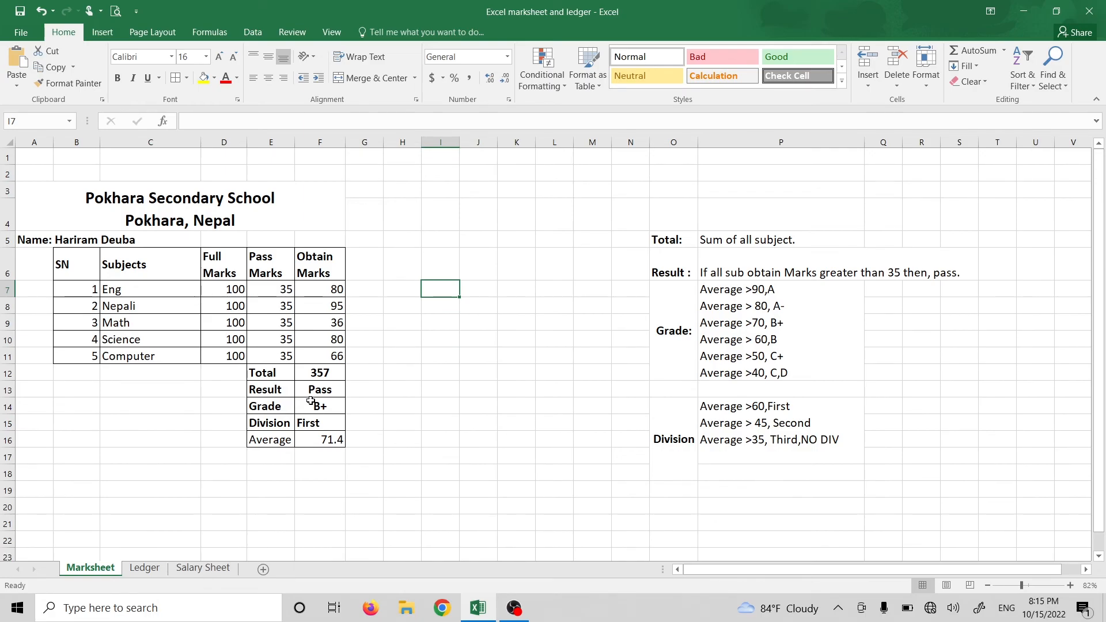
click(378, 453)
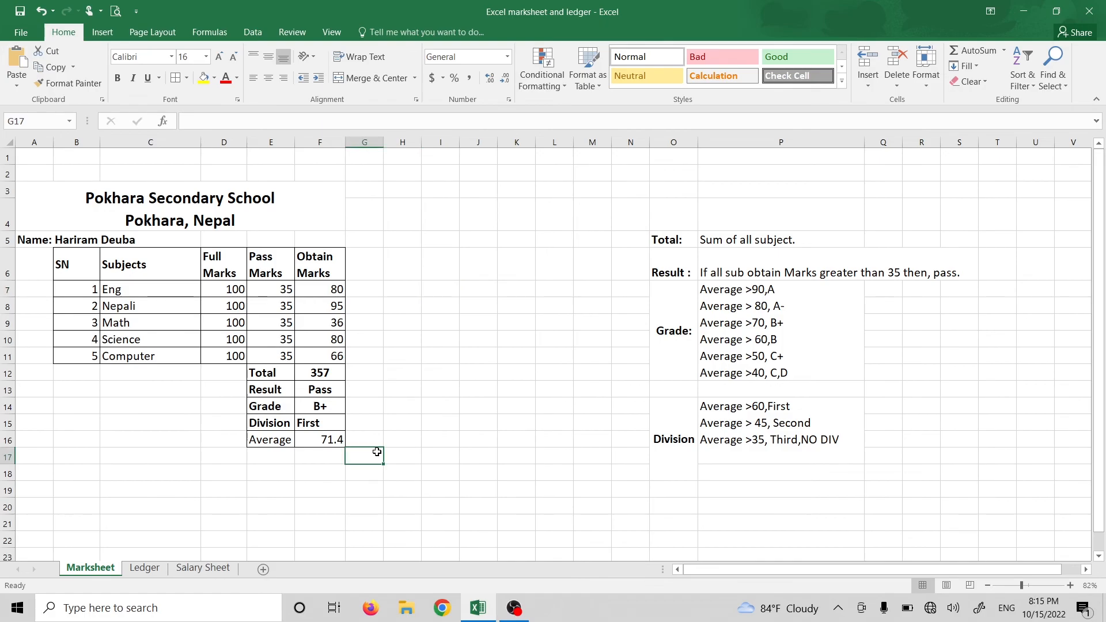
click(496, 386)
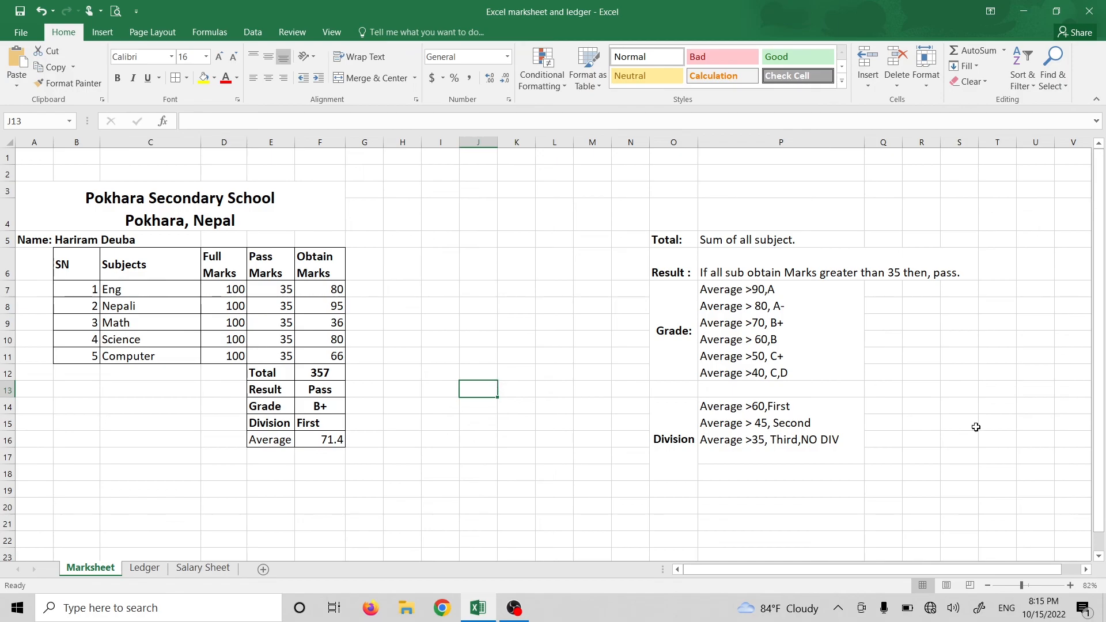
click(1096, 546)
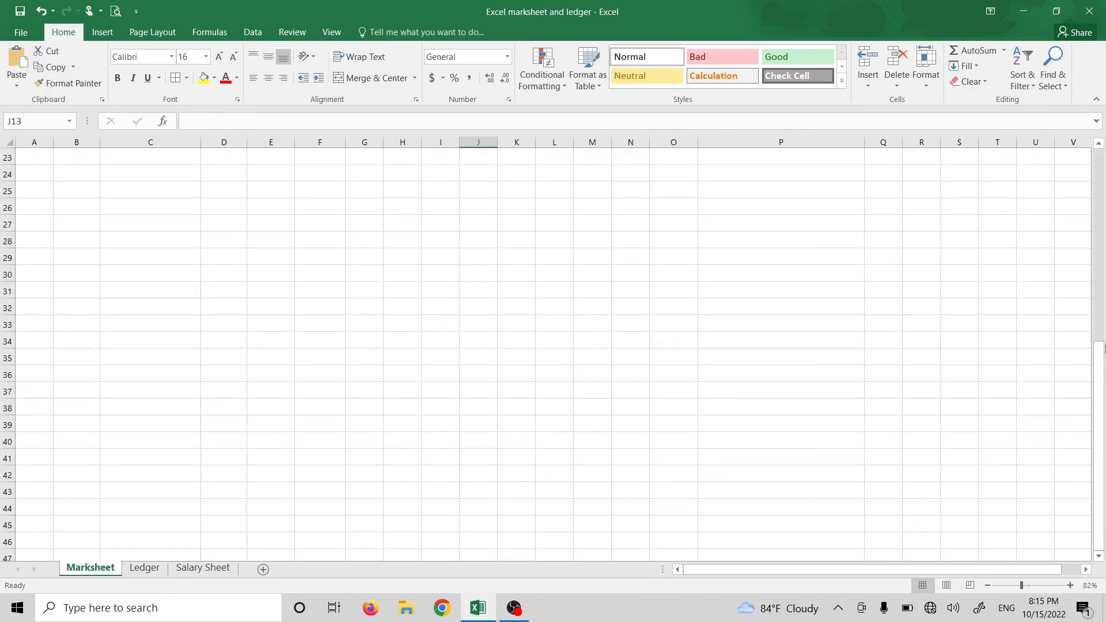
click(1098, 315)
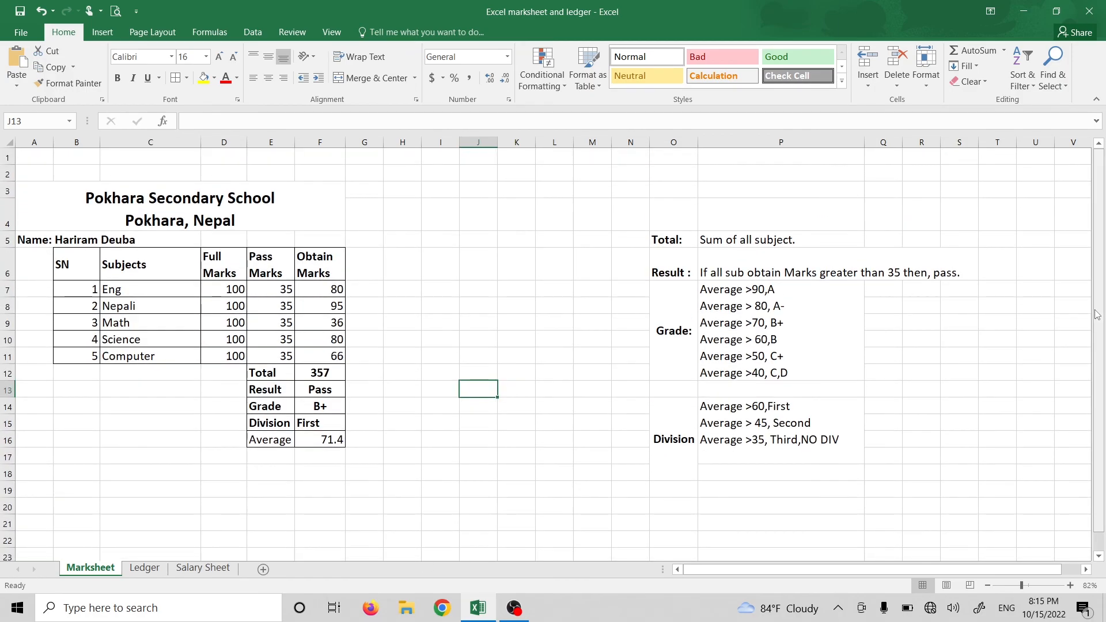